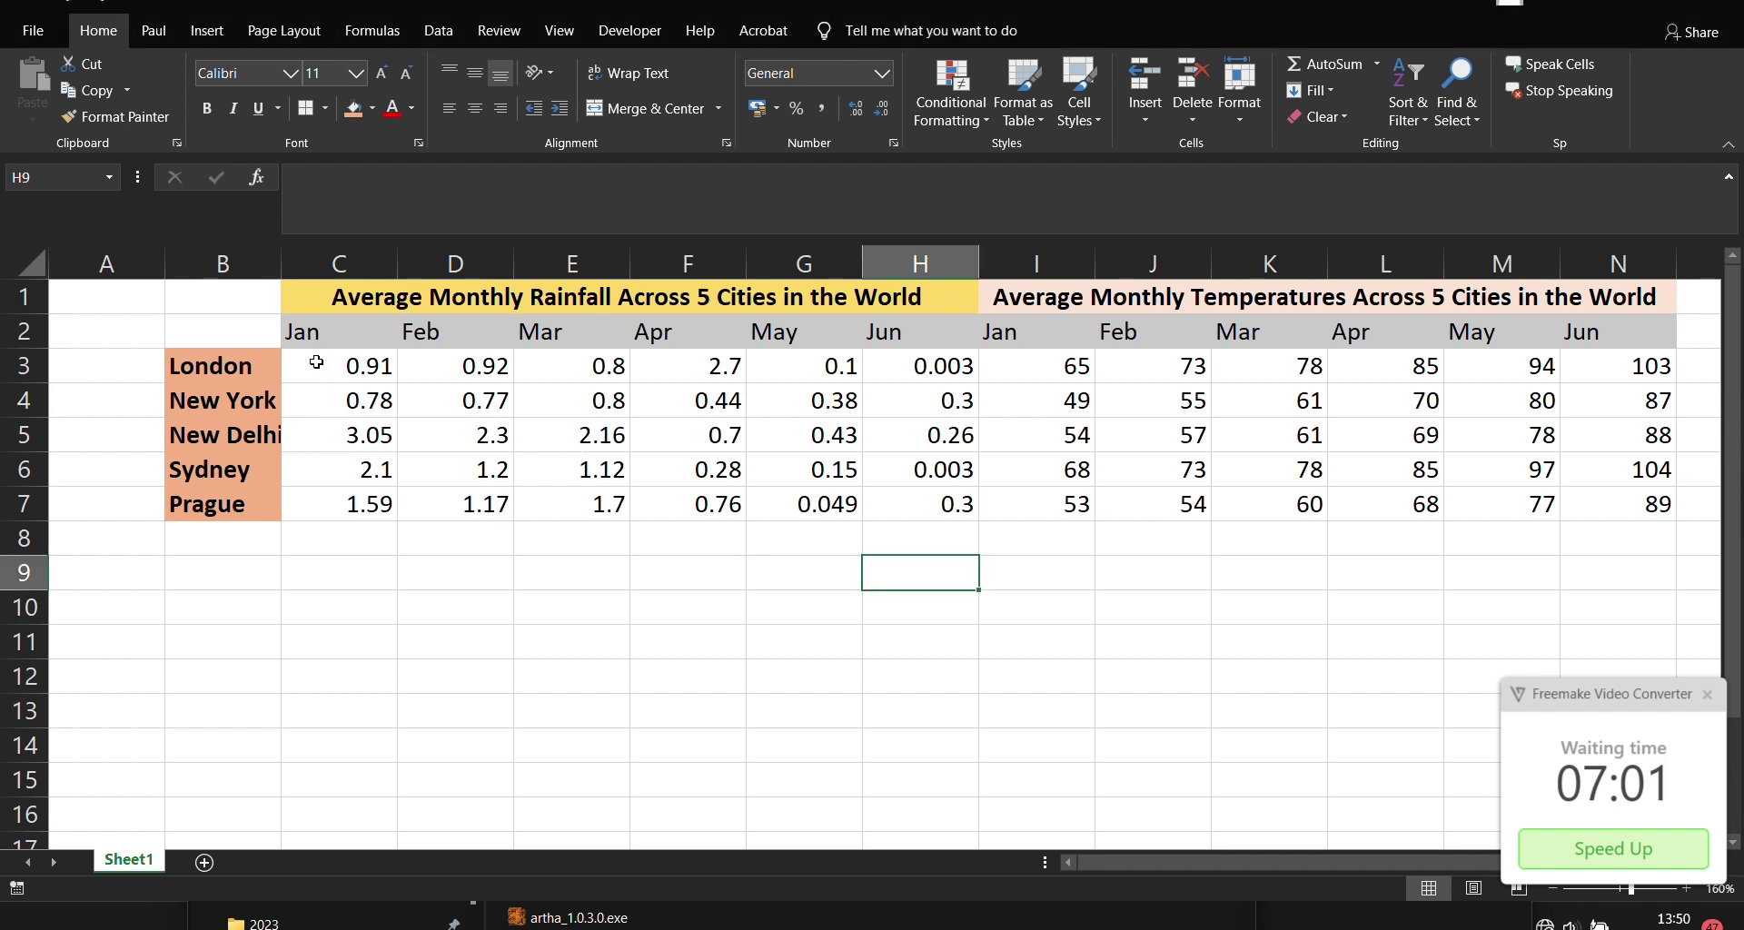
# Step: Apply the Red - Yellow - Green color scale to all rainfall and temperature values in C3:N7
pyautogui.moveTo(318, 366); pyautogui.dragTo(1635, 507)
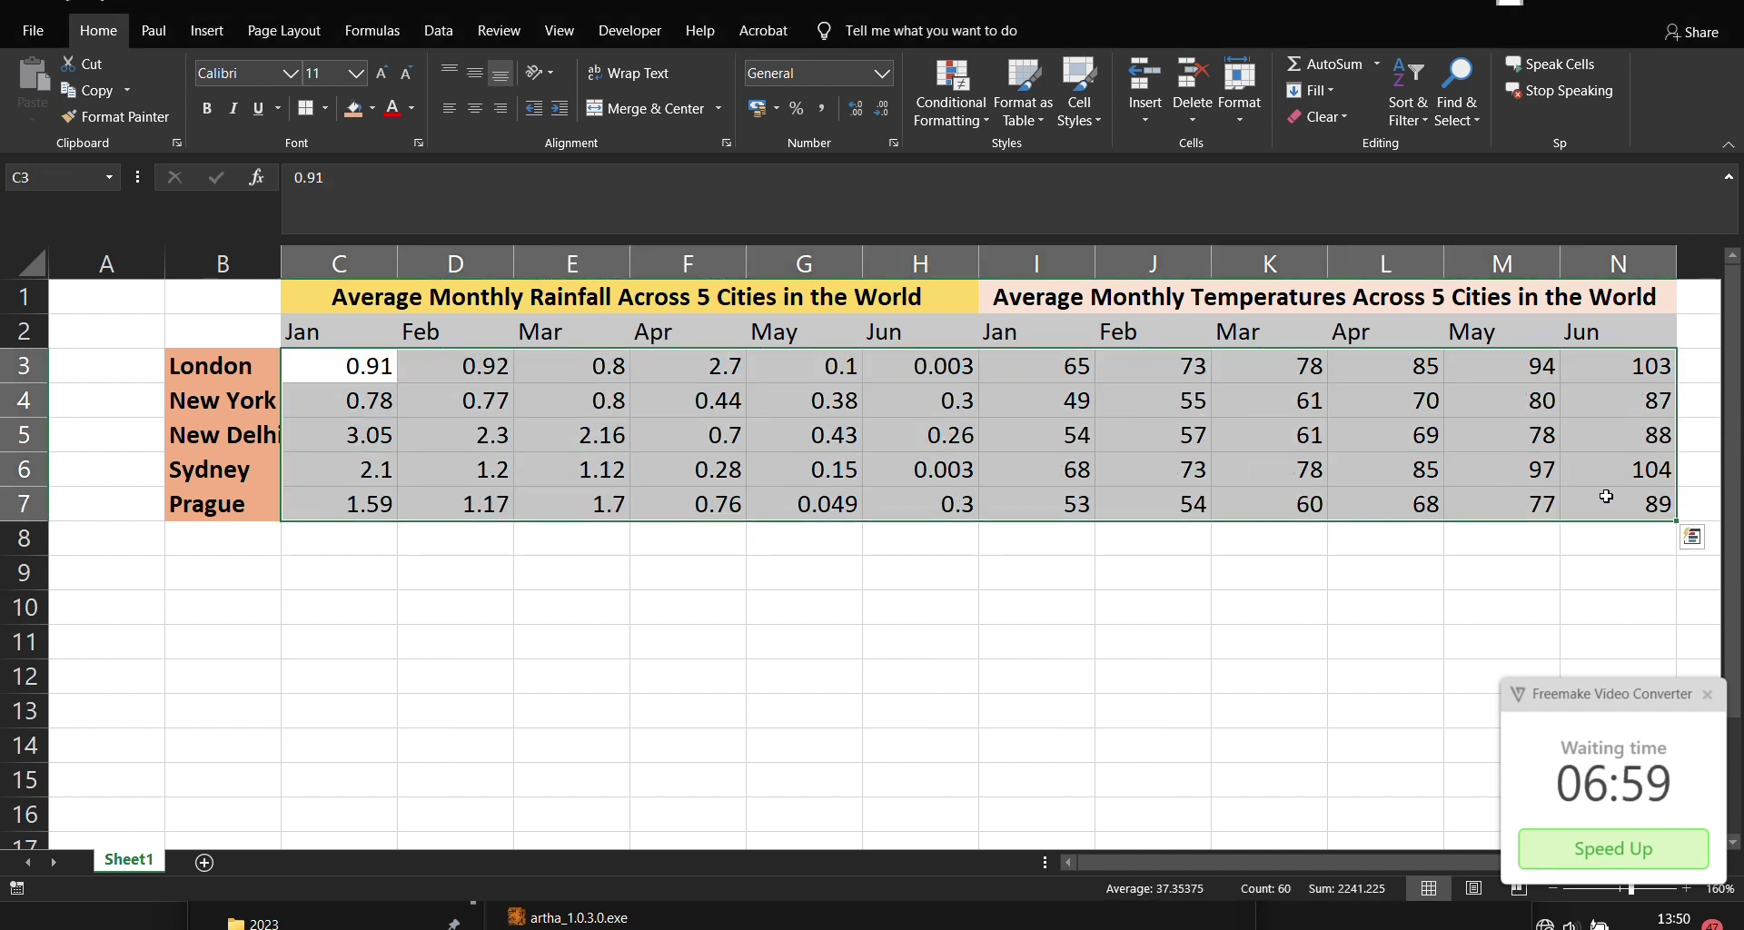
pyautogui.click(990, 118)
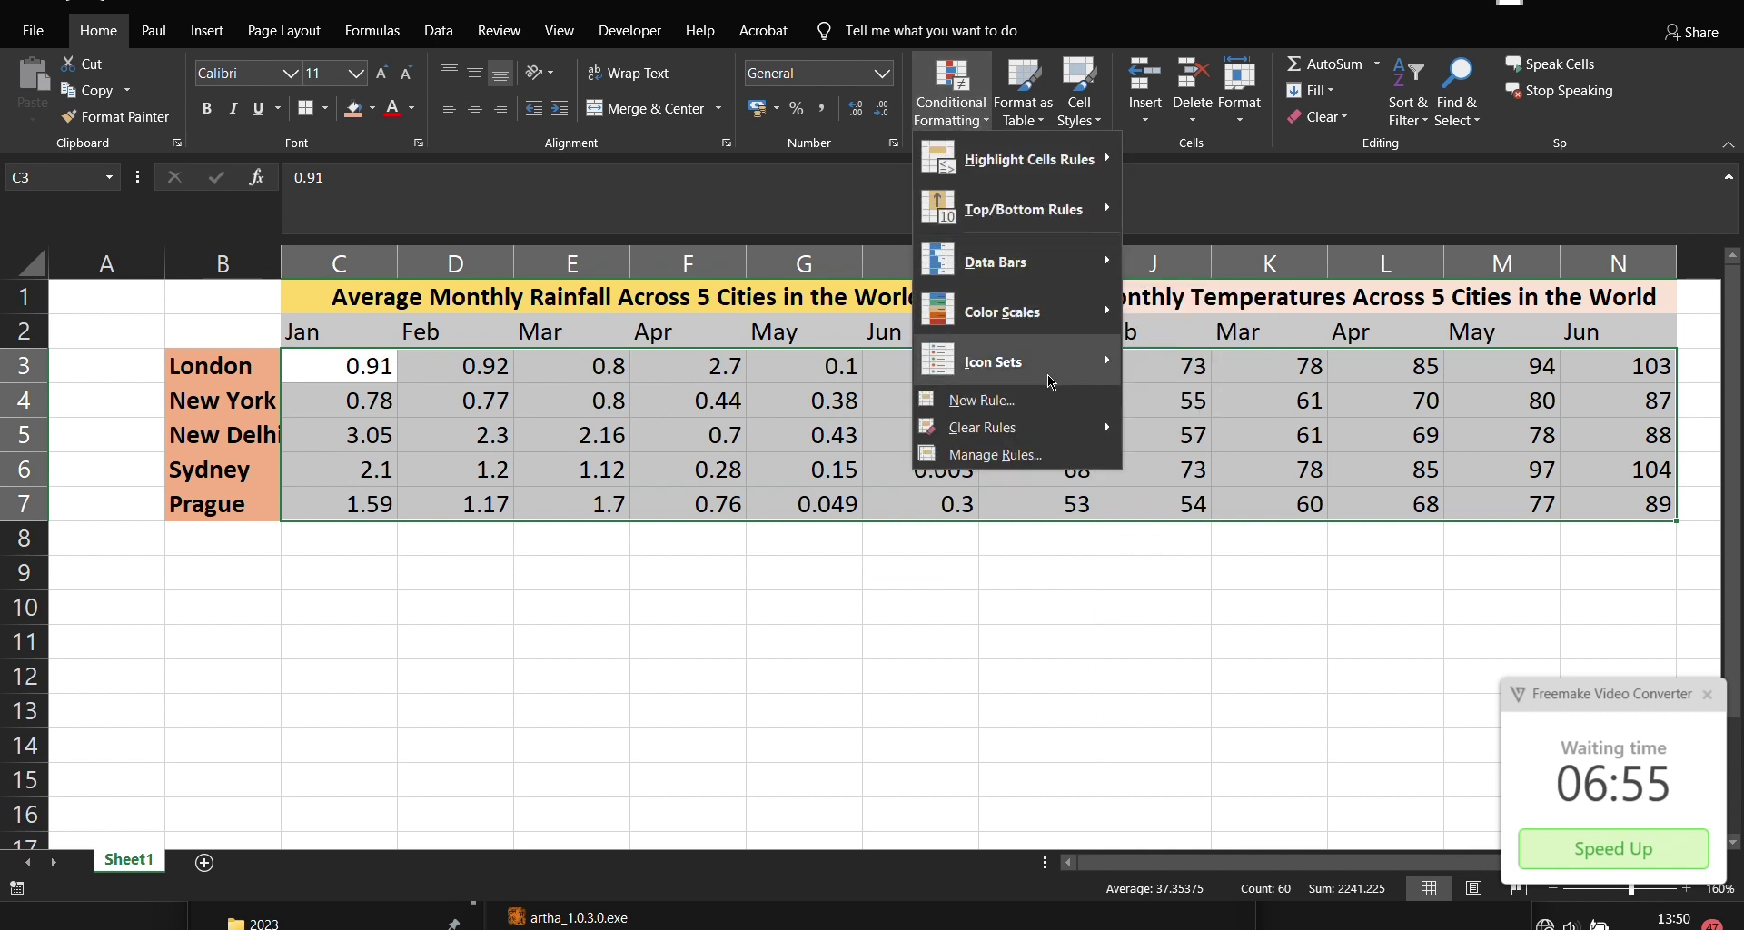
pyautogui.moveTo(1104, 345)
pyautogui.moveTo(1104, 312)
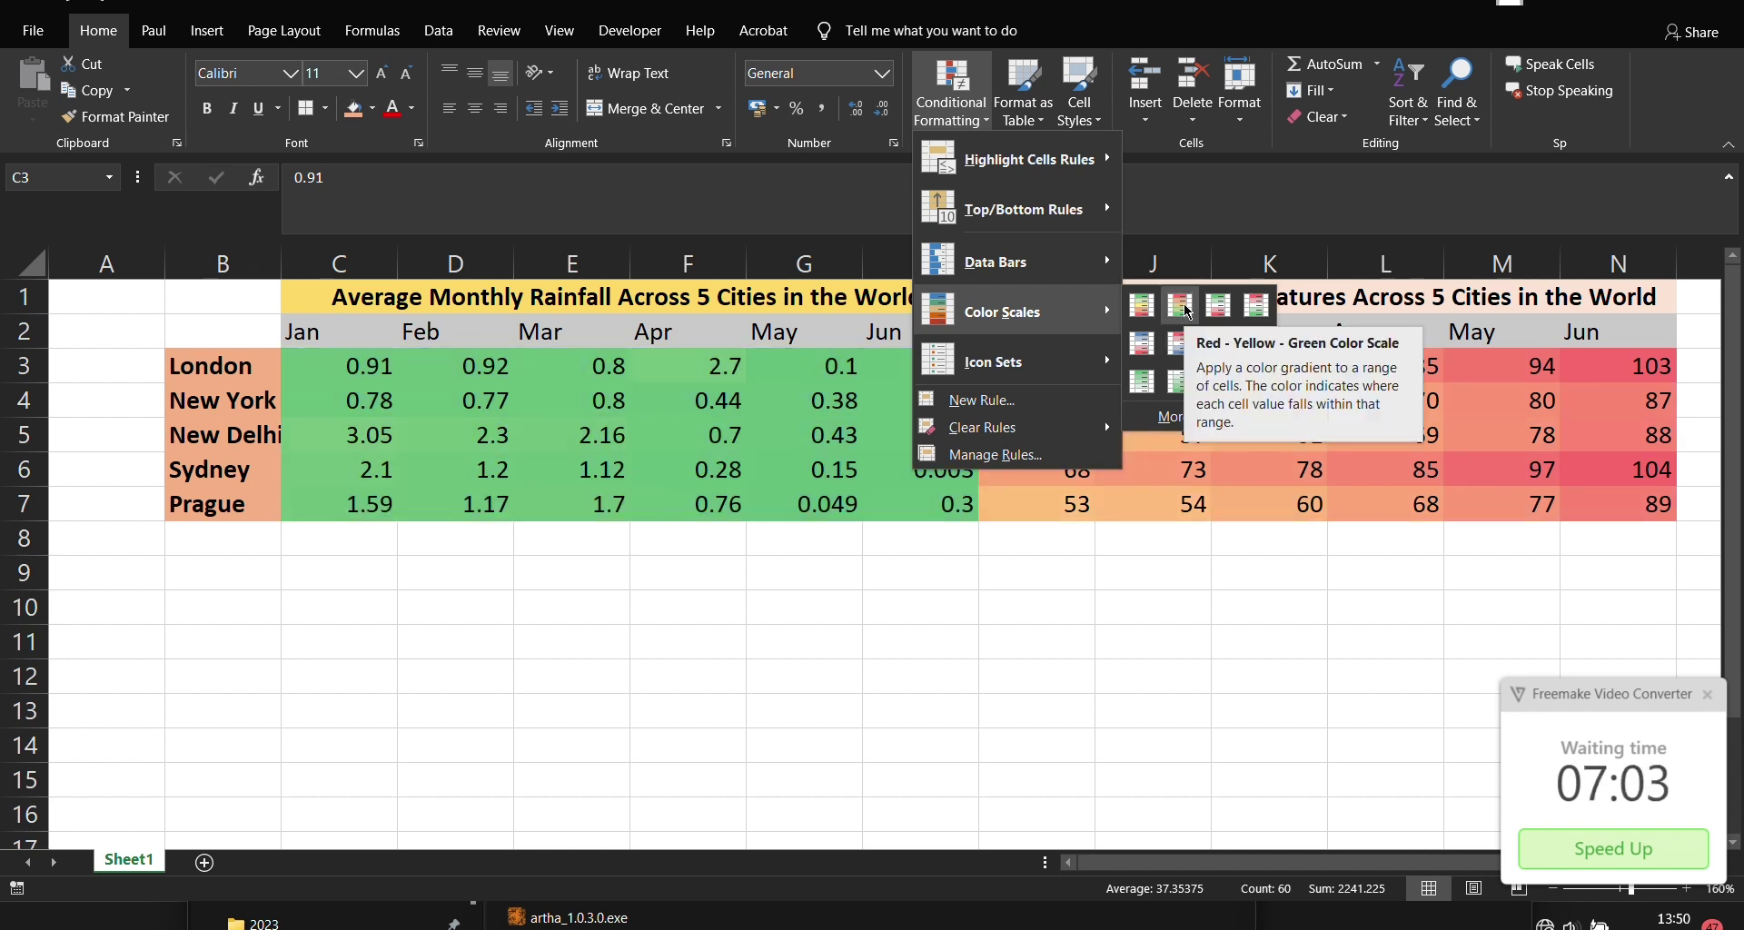
pyautogui.click(1185, 308)
pyautogui.click(1253, 619)
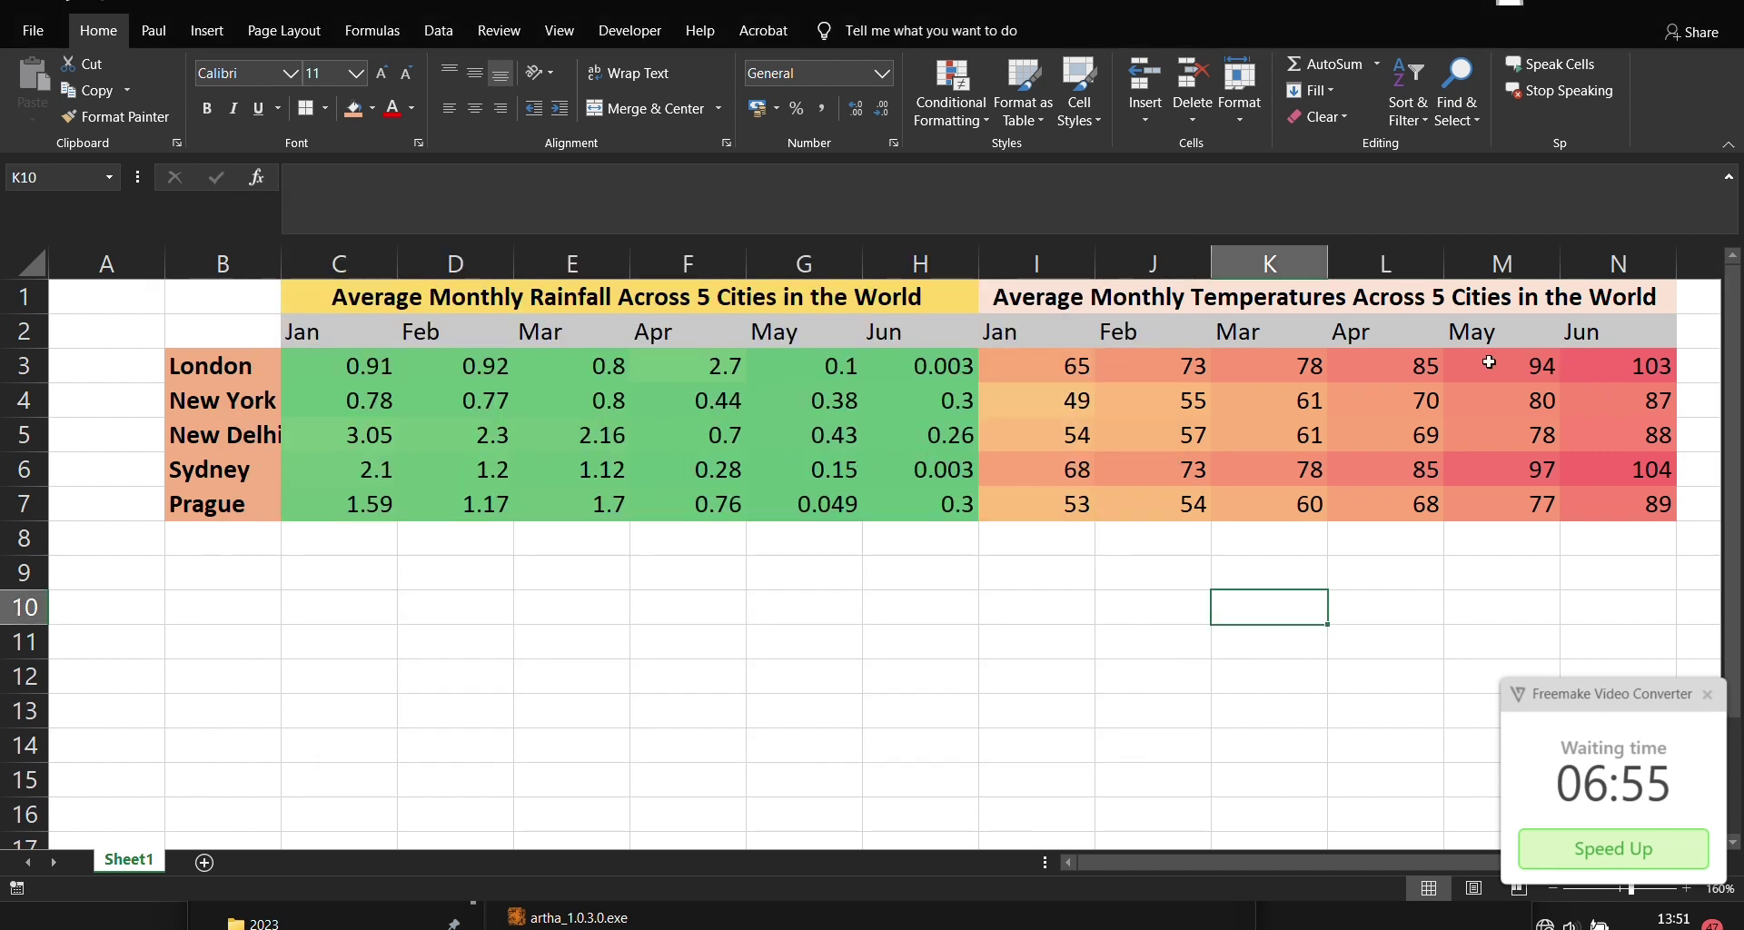
pyautogui.moveTo(1015, 368); pyautogui.dragTo(1635, 504)
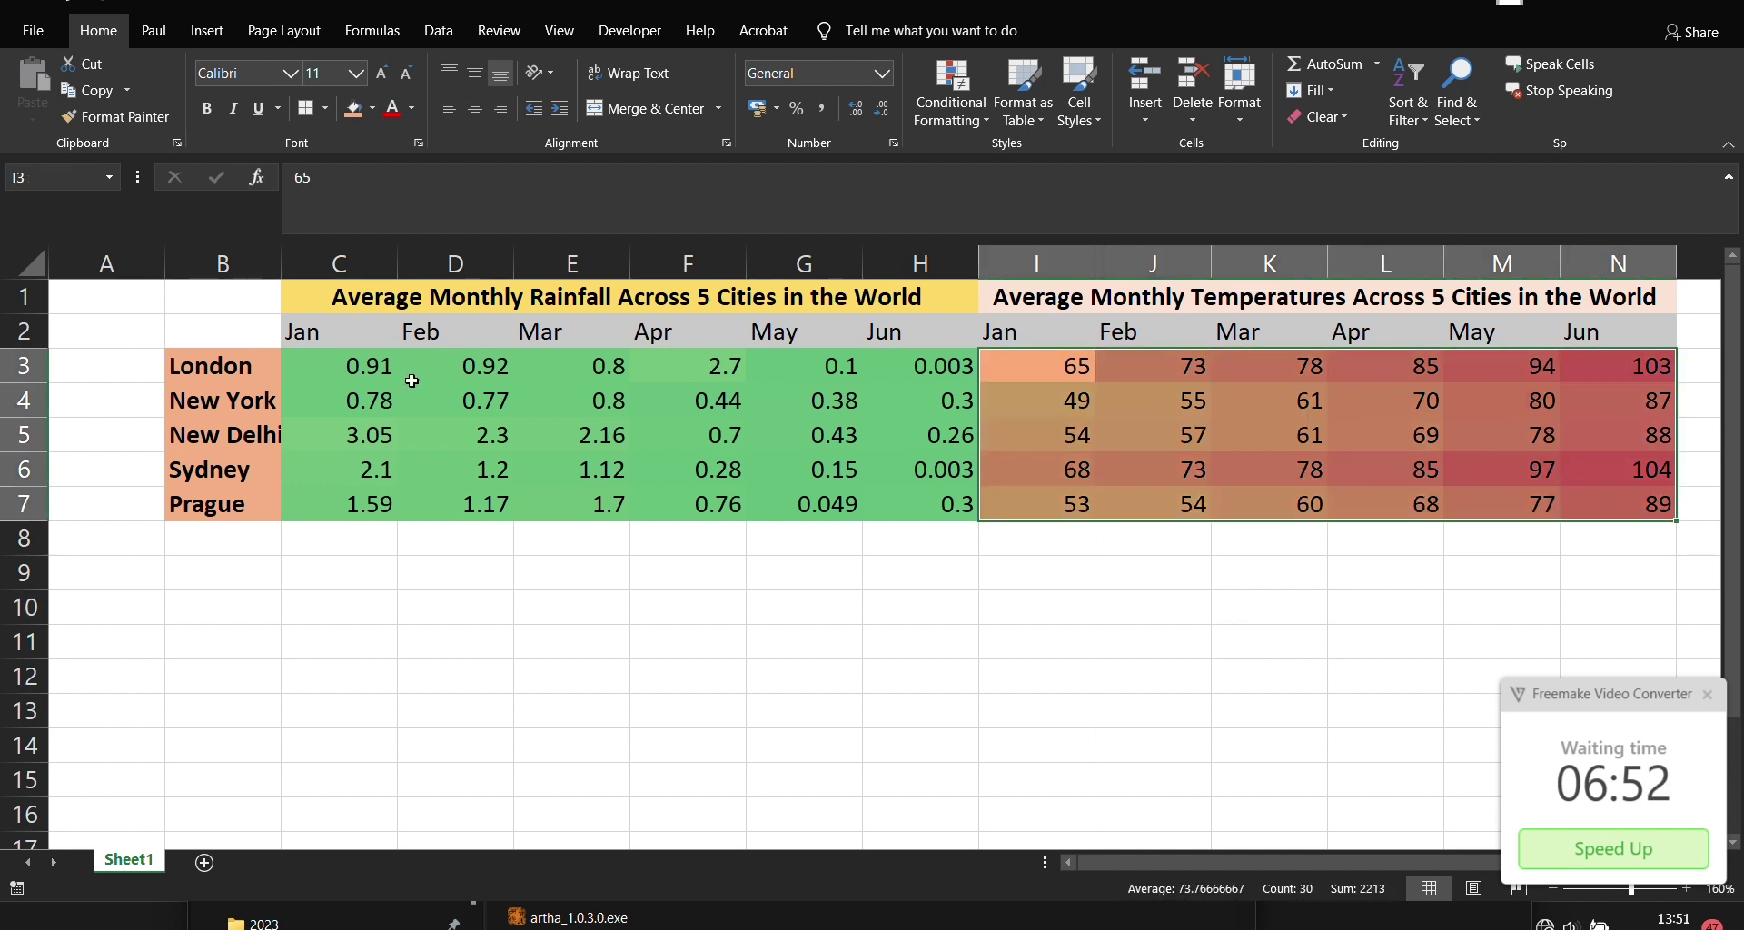
pyautogui.moveTo(300, 378); pyautogui.dragTo(950, 520)
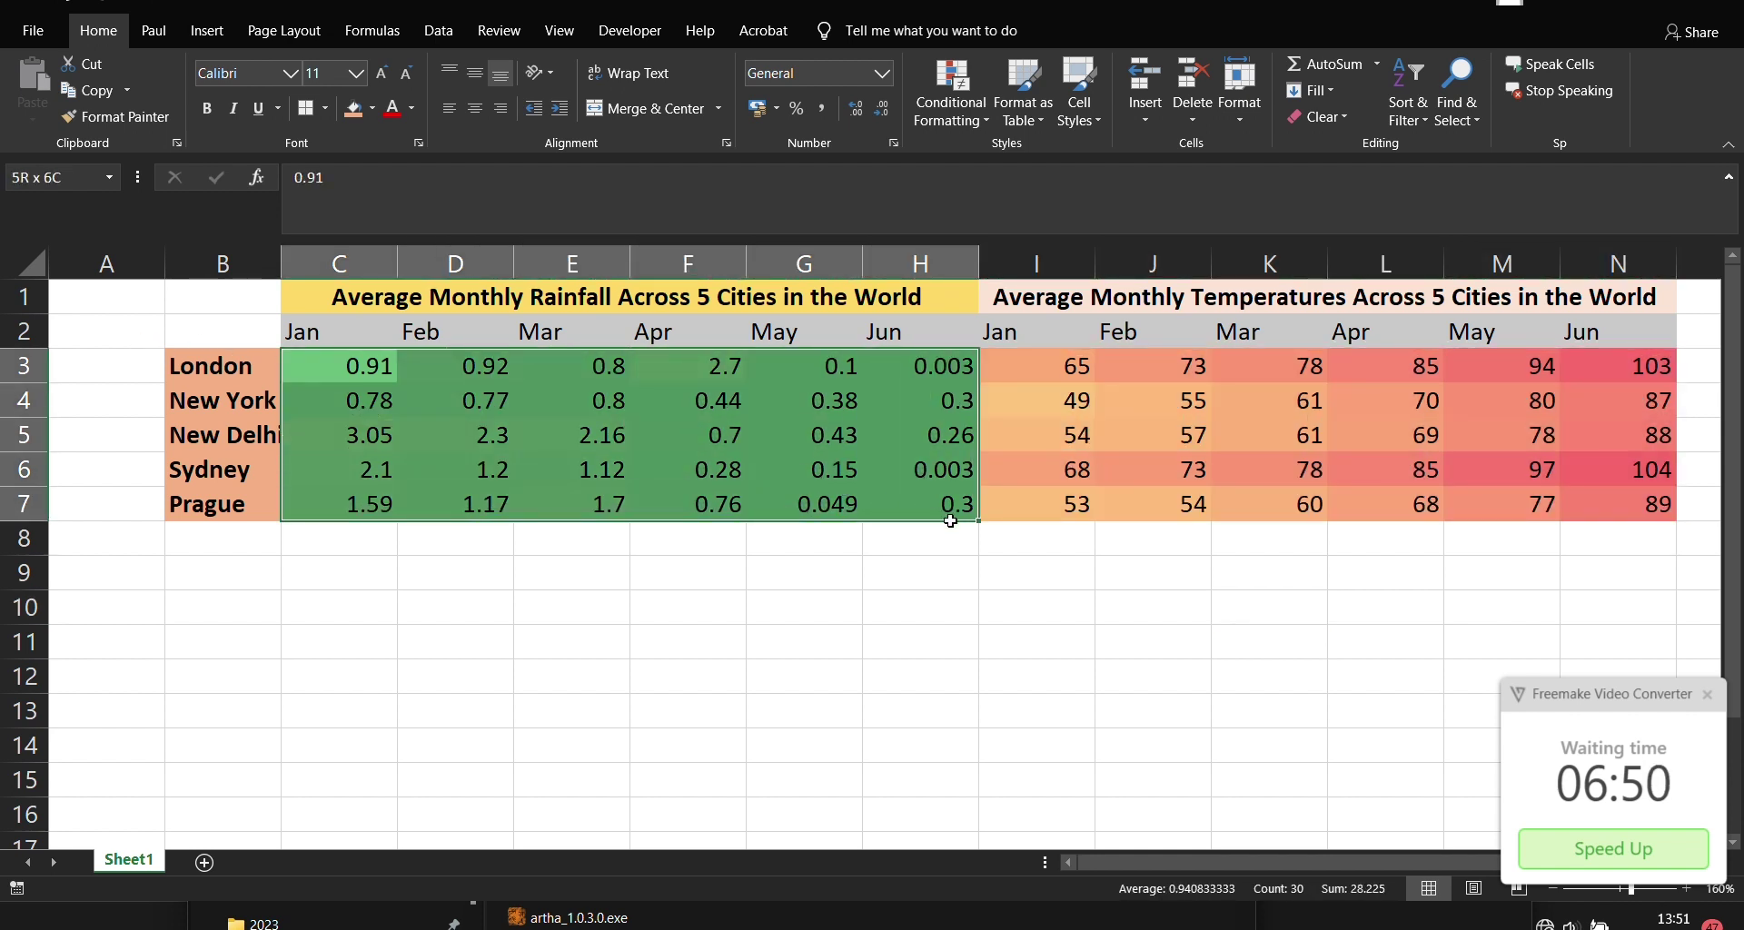
pyautogui.click(954, 607)
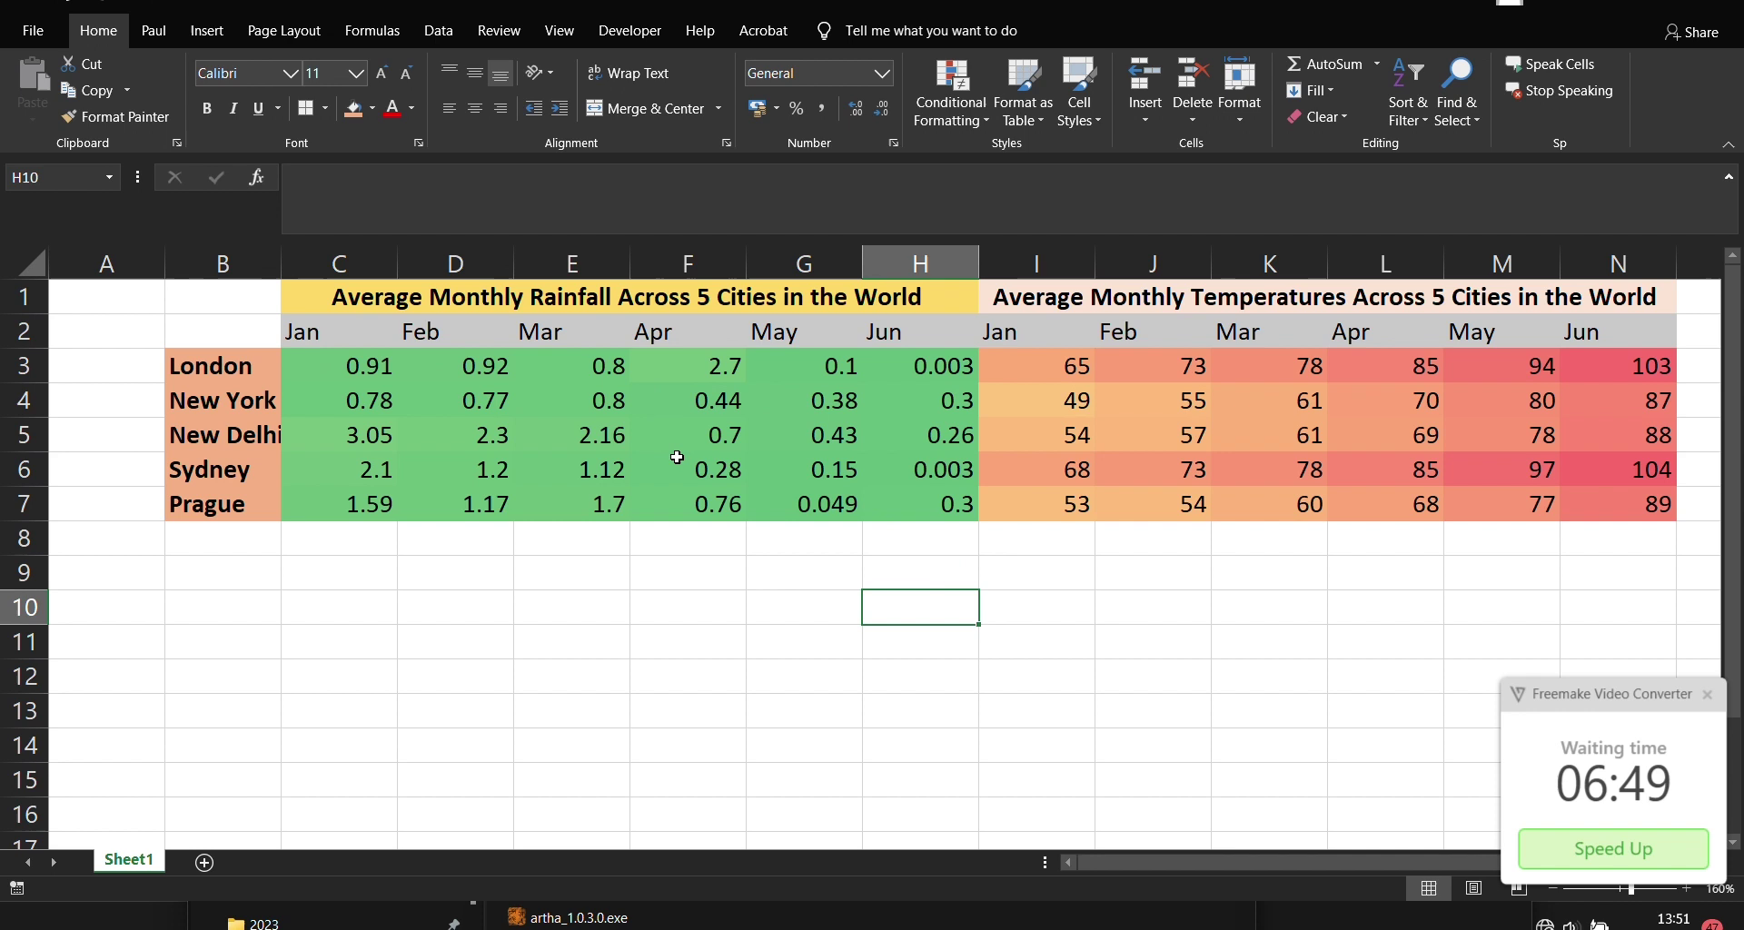
# Step: Apply the White - Red color scale to the rainfall values in C3:H7
pyautogui.moveTo(300, 368); pyautogui.dragTo(915, 512)
pyautogui.click(970, 121)
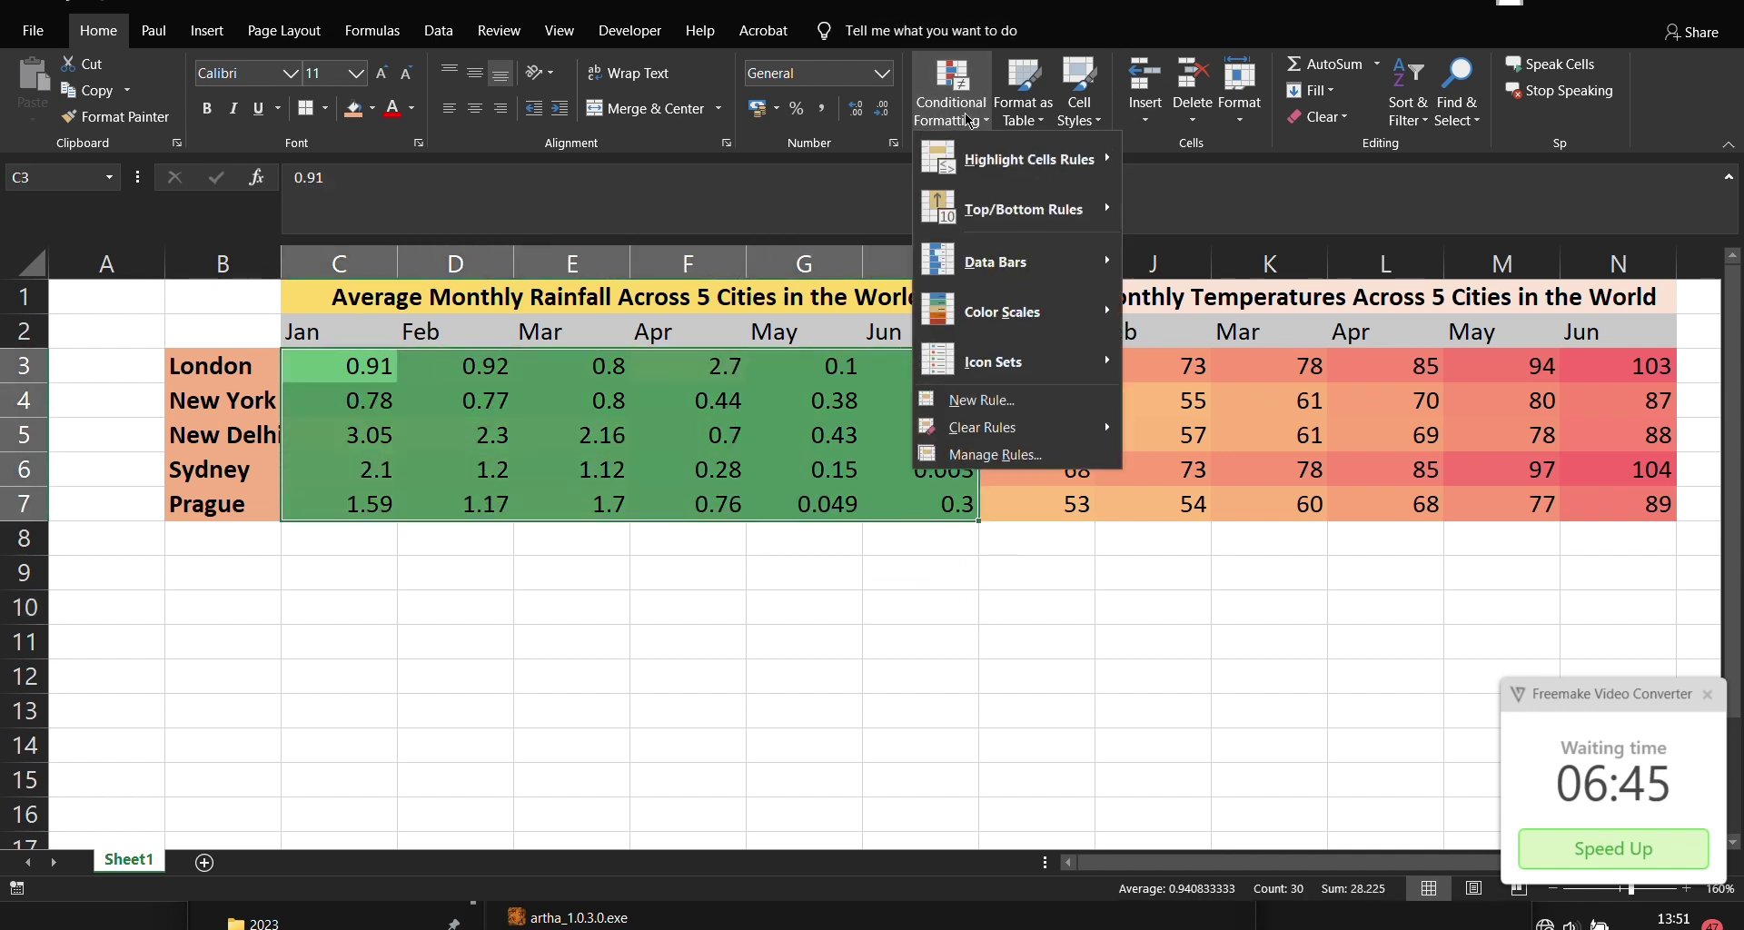
pyautogui.moveTo(1077, 314)
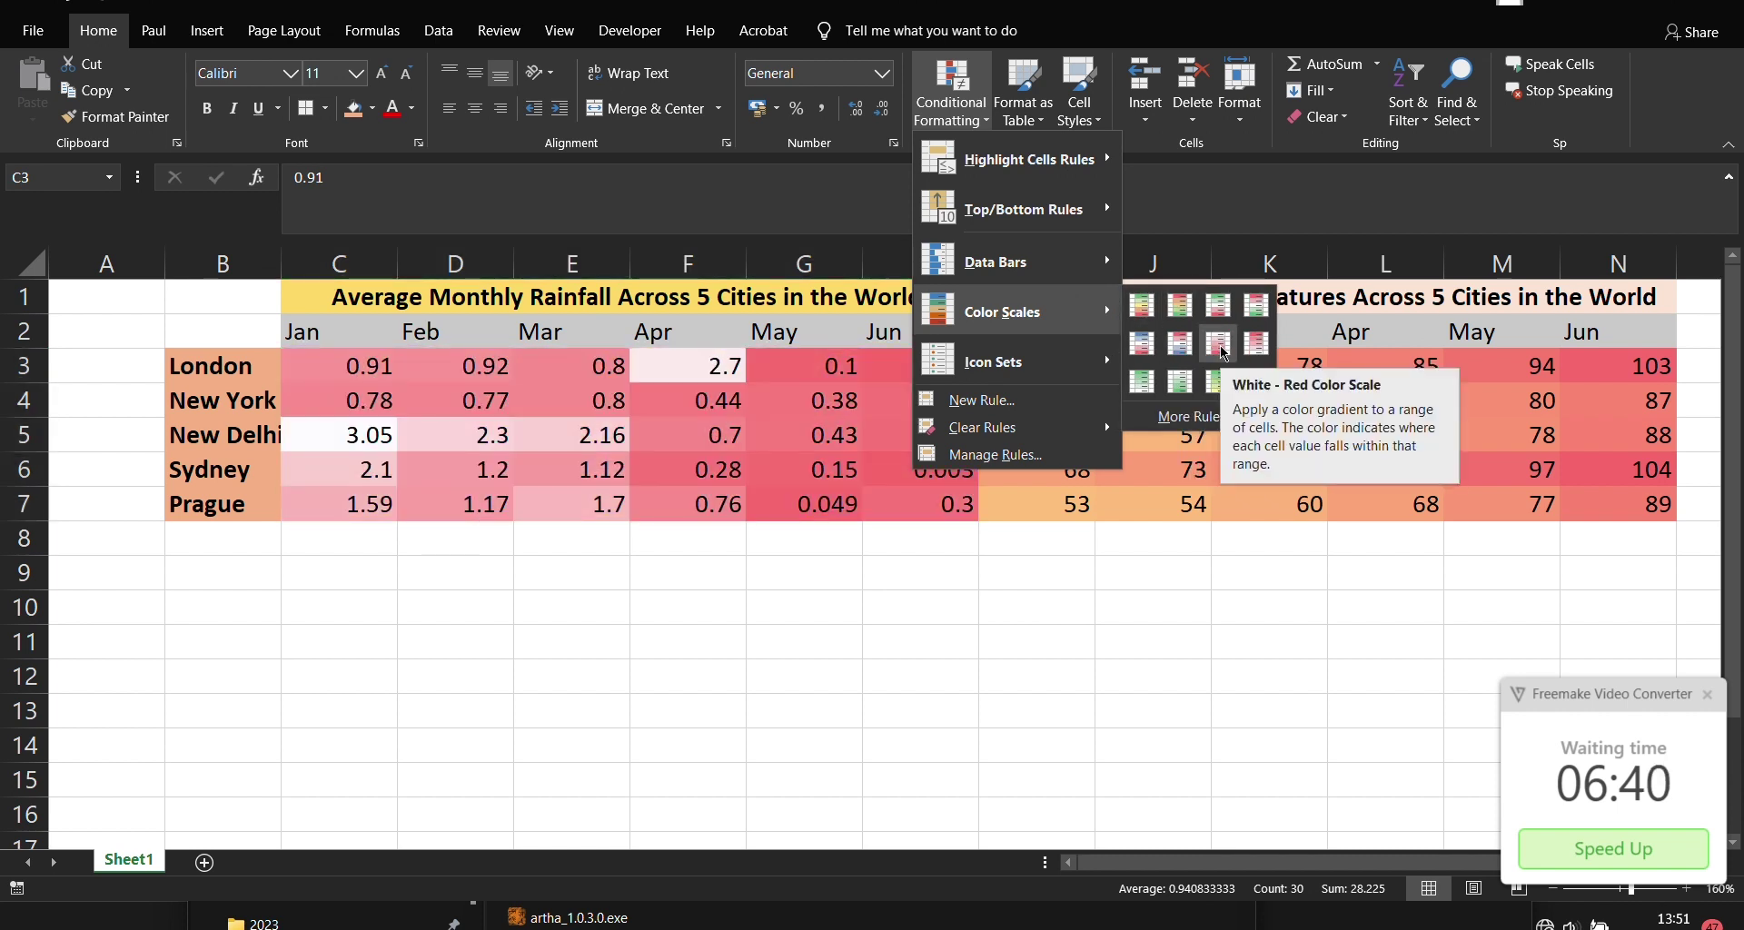
pyautogui.click(1220, 345)
pyautogui.moveTo(635, 601); pyautogui.dragTo(845, 654)
pyautogui.click(791, 711)
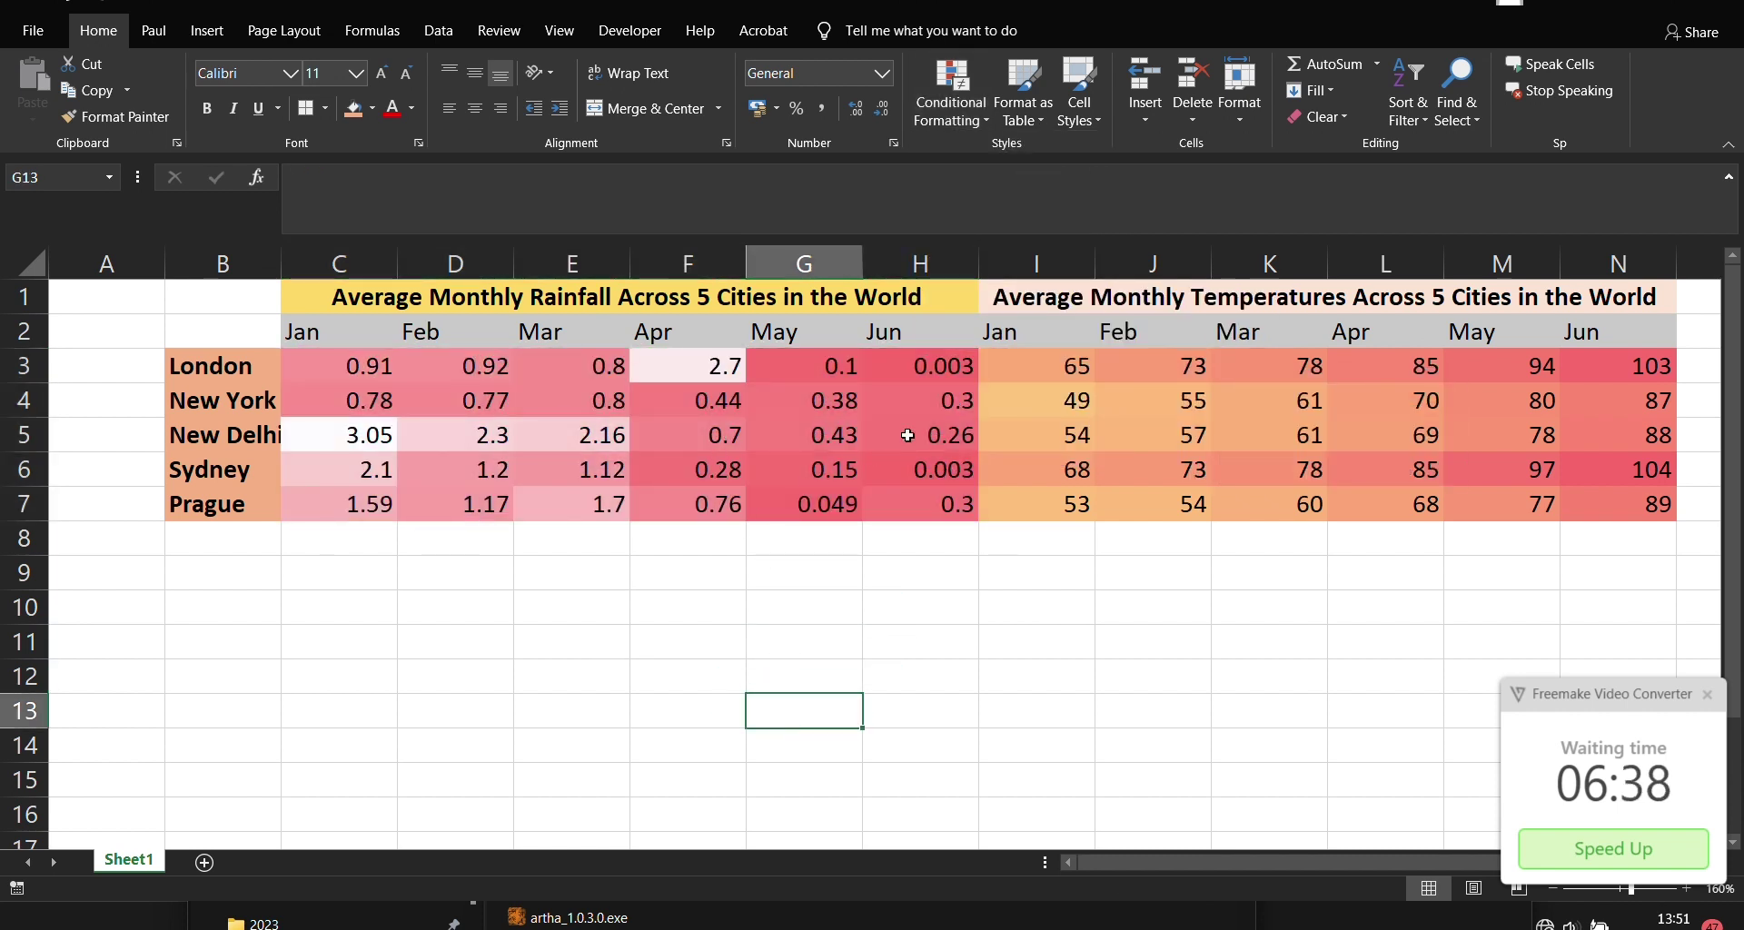
# Step: Apply the green-yellow color scale, with green for high values, to the rainfall range C3:H7
pyautogui.moveTo(314, 363); pyautogui.dragTo(969, 509)
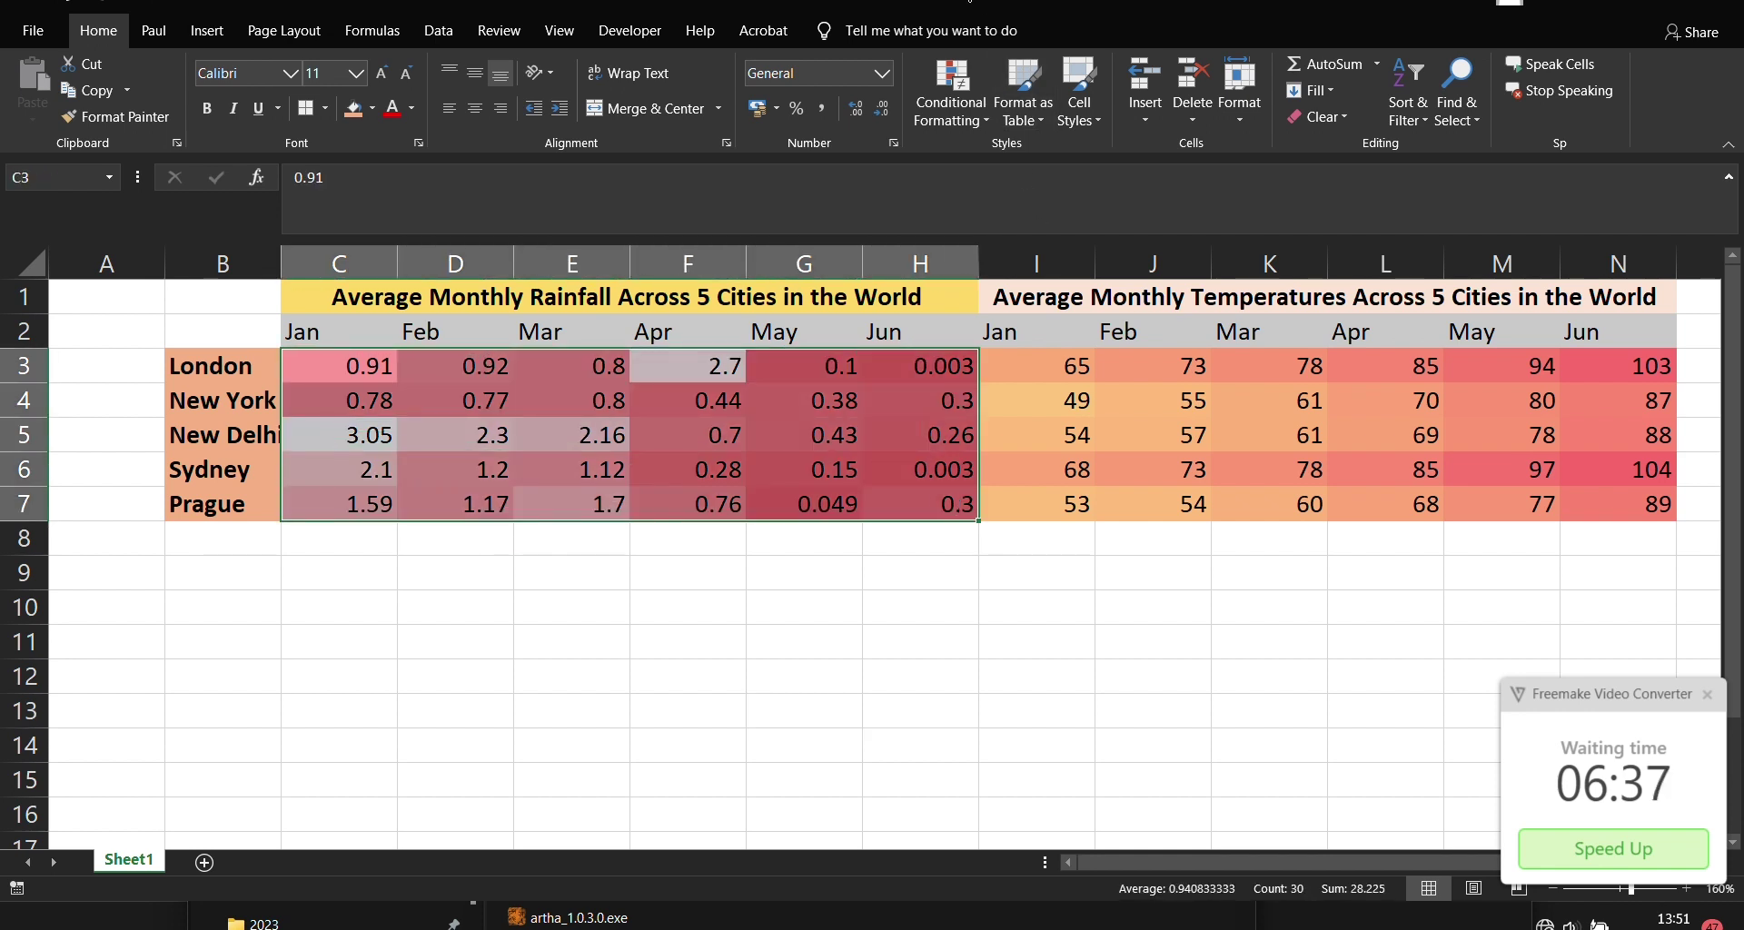
pyautogui.click(951, 91)
pyautogui.moveTo(999, 312)
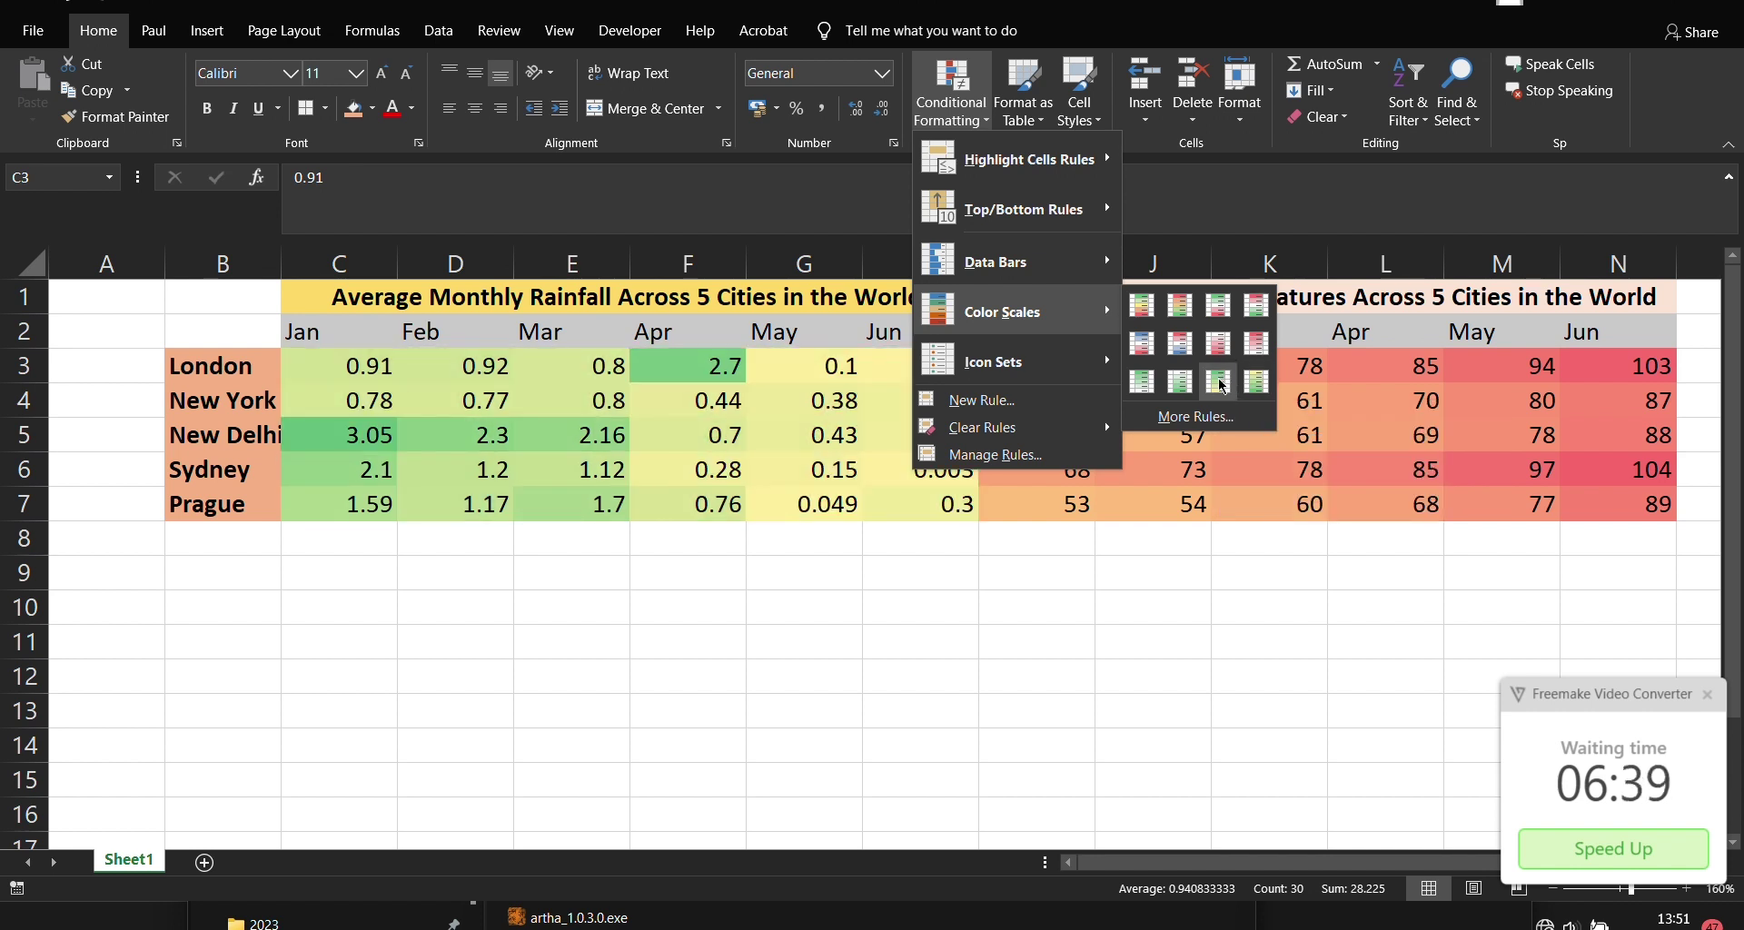
pyautogui.click(1223, 386)
pyautogui.click(816, 676)
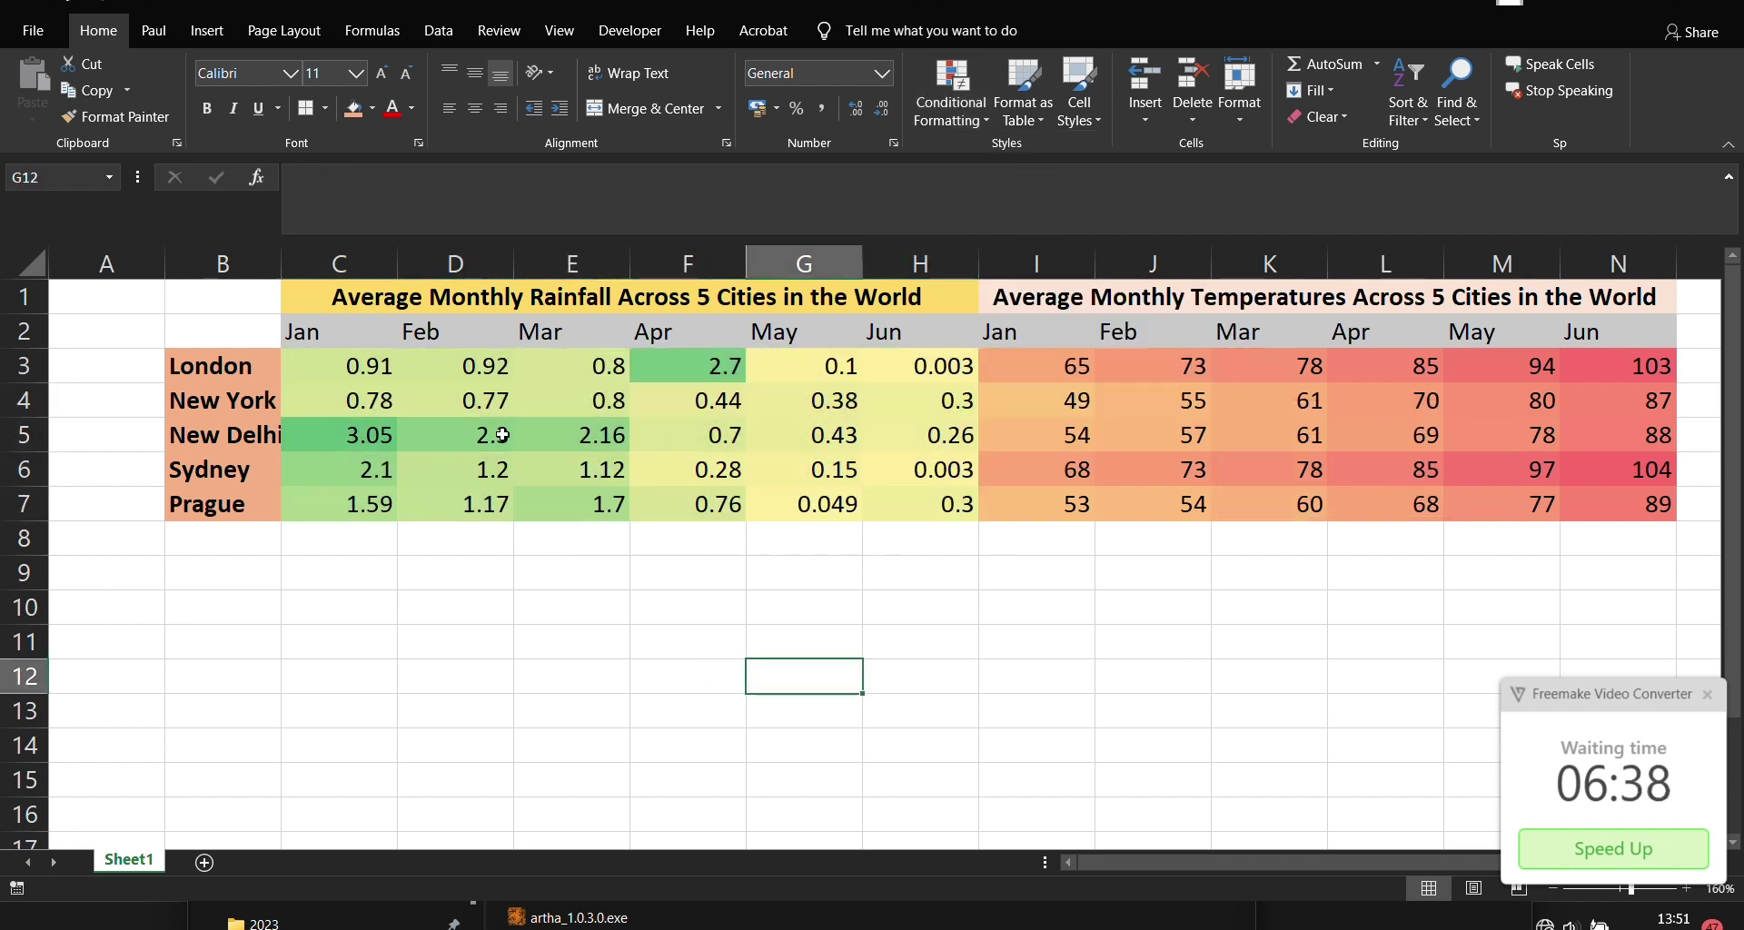
# Step: Examine the strongly shaded rainfall cells F3, E5 and C5 and the June temperatures in N3 and N6
pyautogui.click(730, 372)
pyautogui.click(554, 444)
pyautogui.click(338, 444)
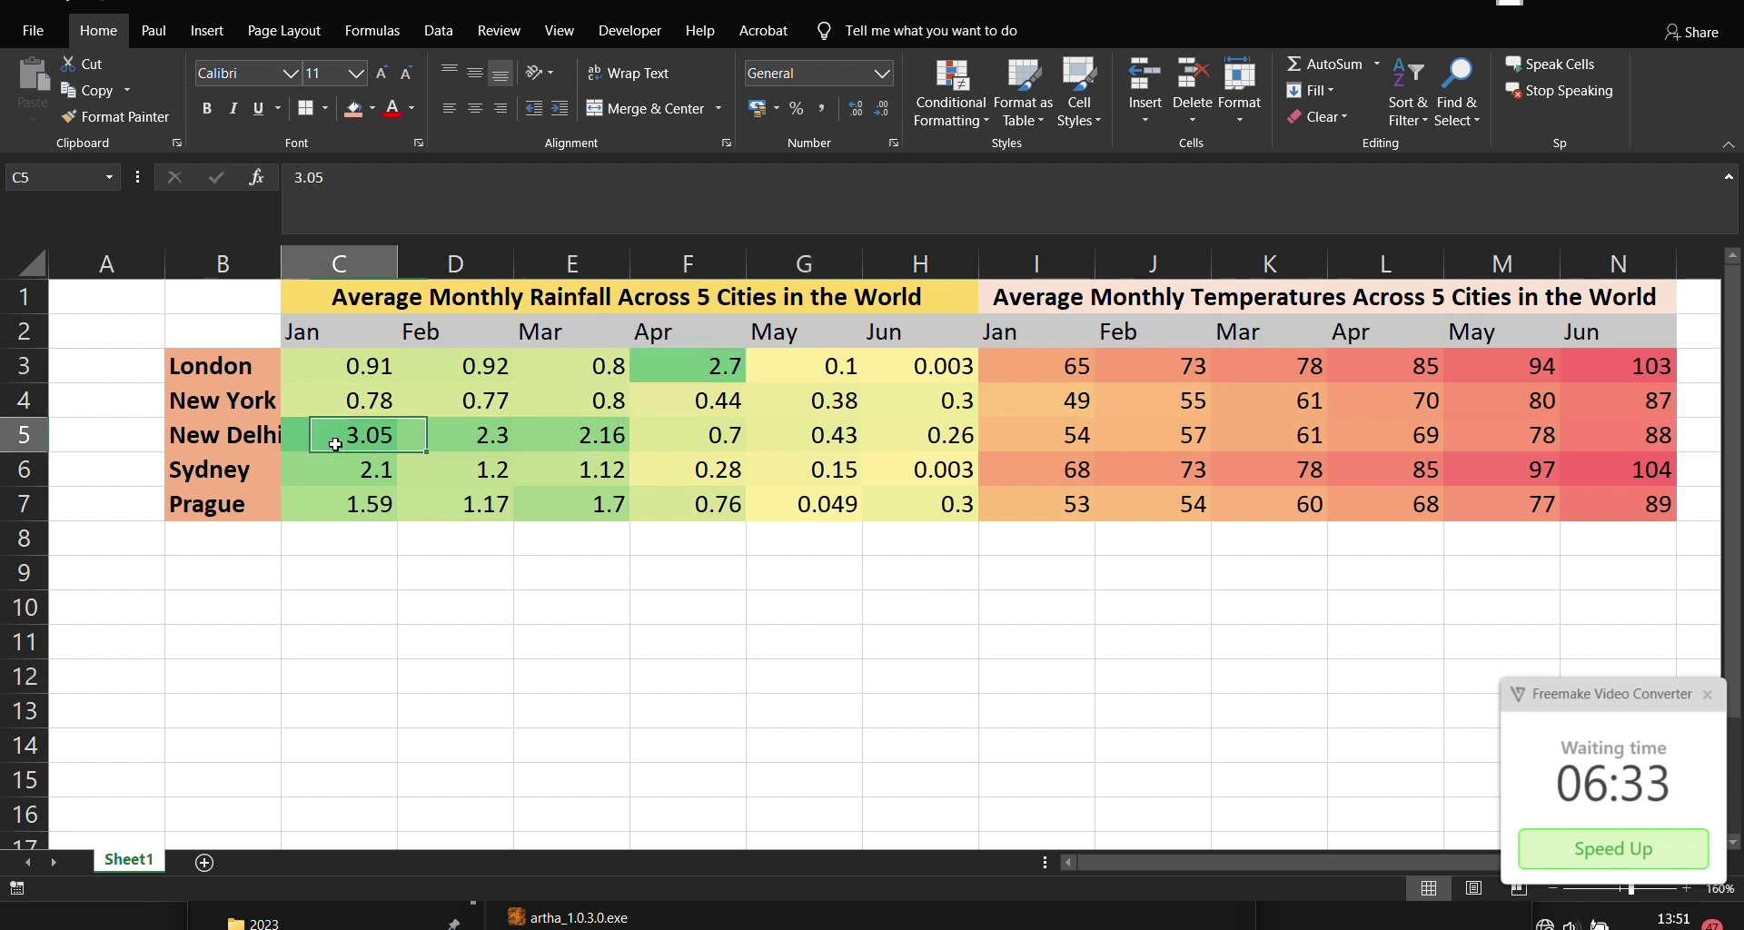
pyautogui.click(1635, 365)
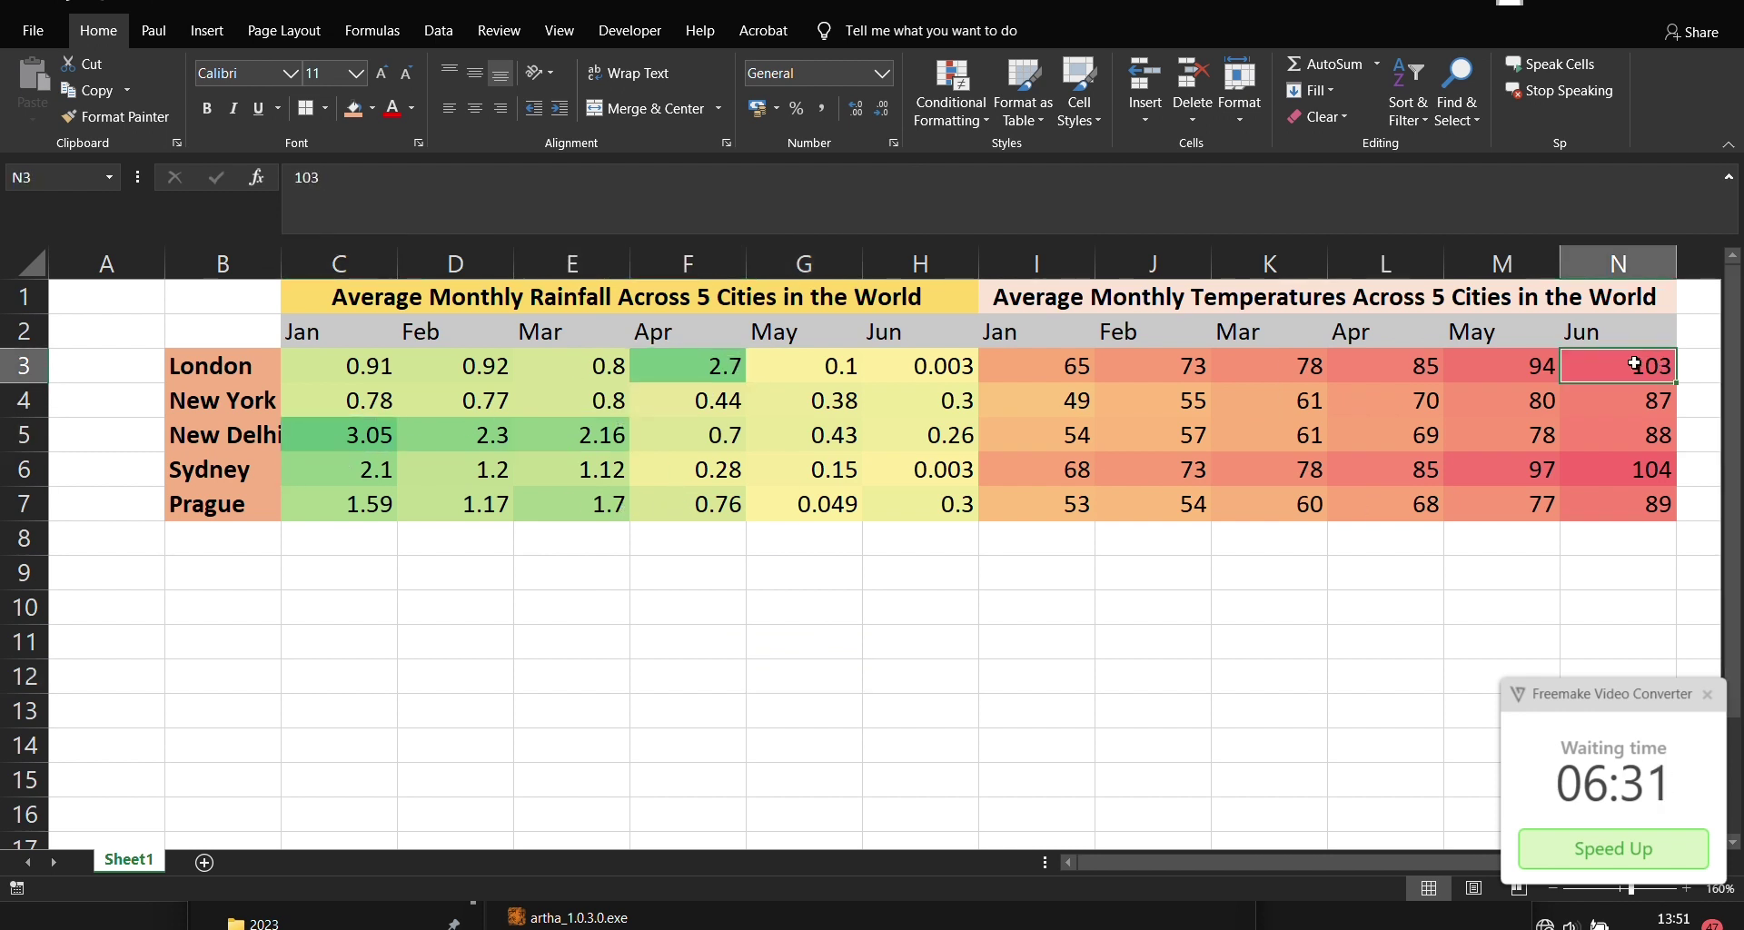
pyautogui.click(1632, 479)
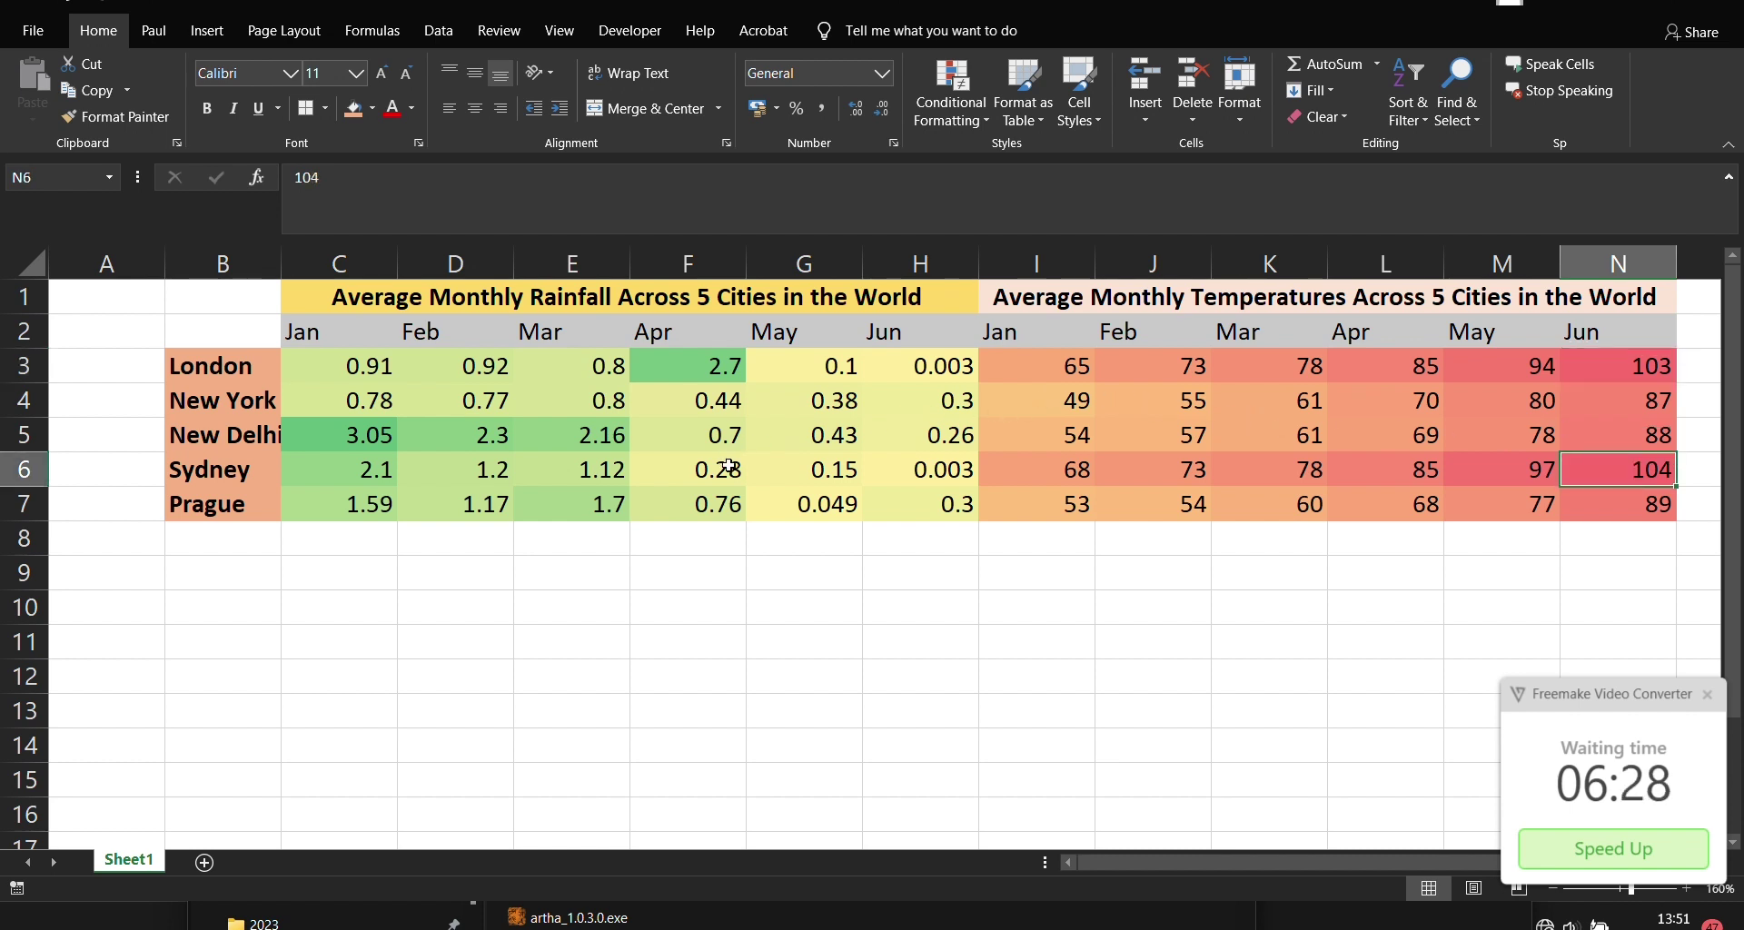
# Step: Edit the graded color rule that applies only to C3:H7 and change its format style to 3-Color Scale
pyautogui.moveTo(309, 359); pyautogui.dragTo(995, 536)
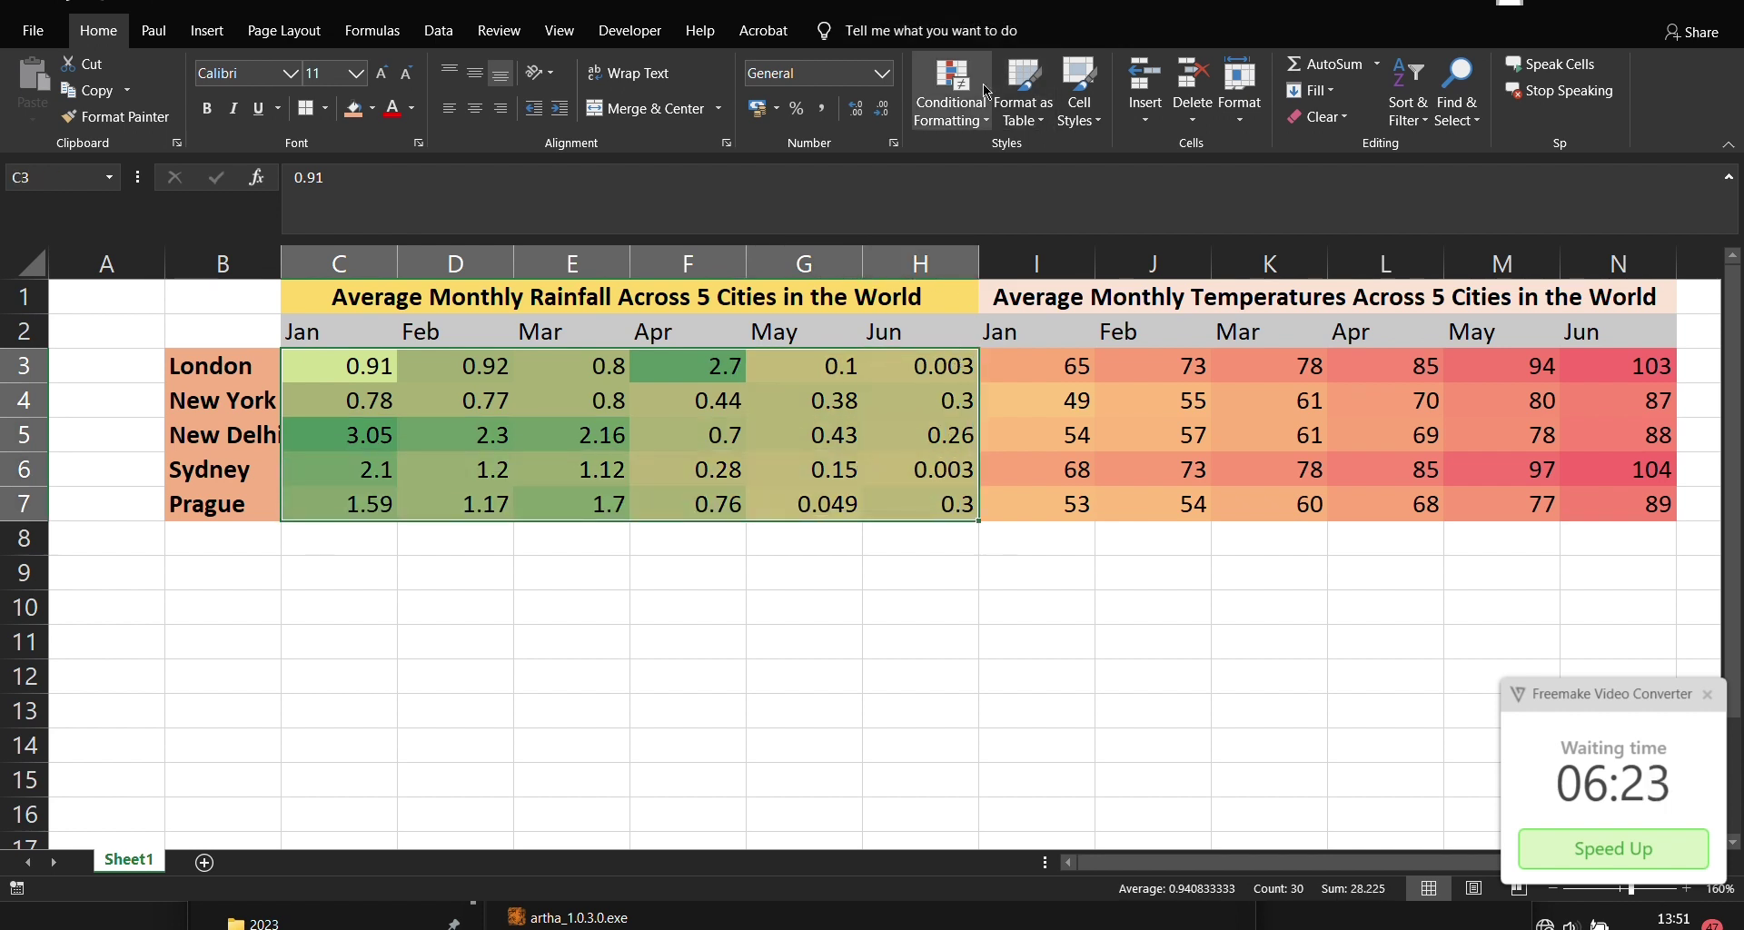
pyautogui.click(987, 116)
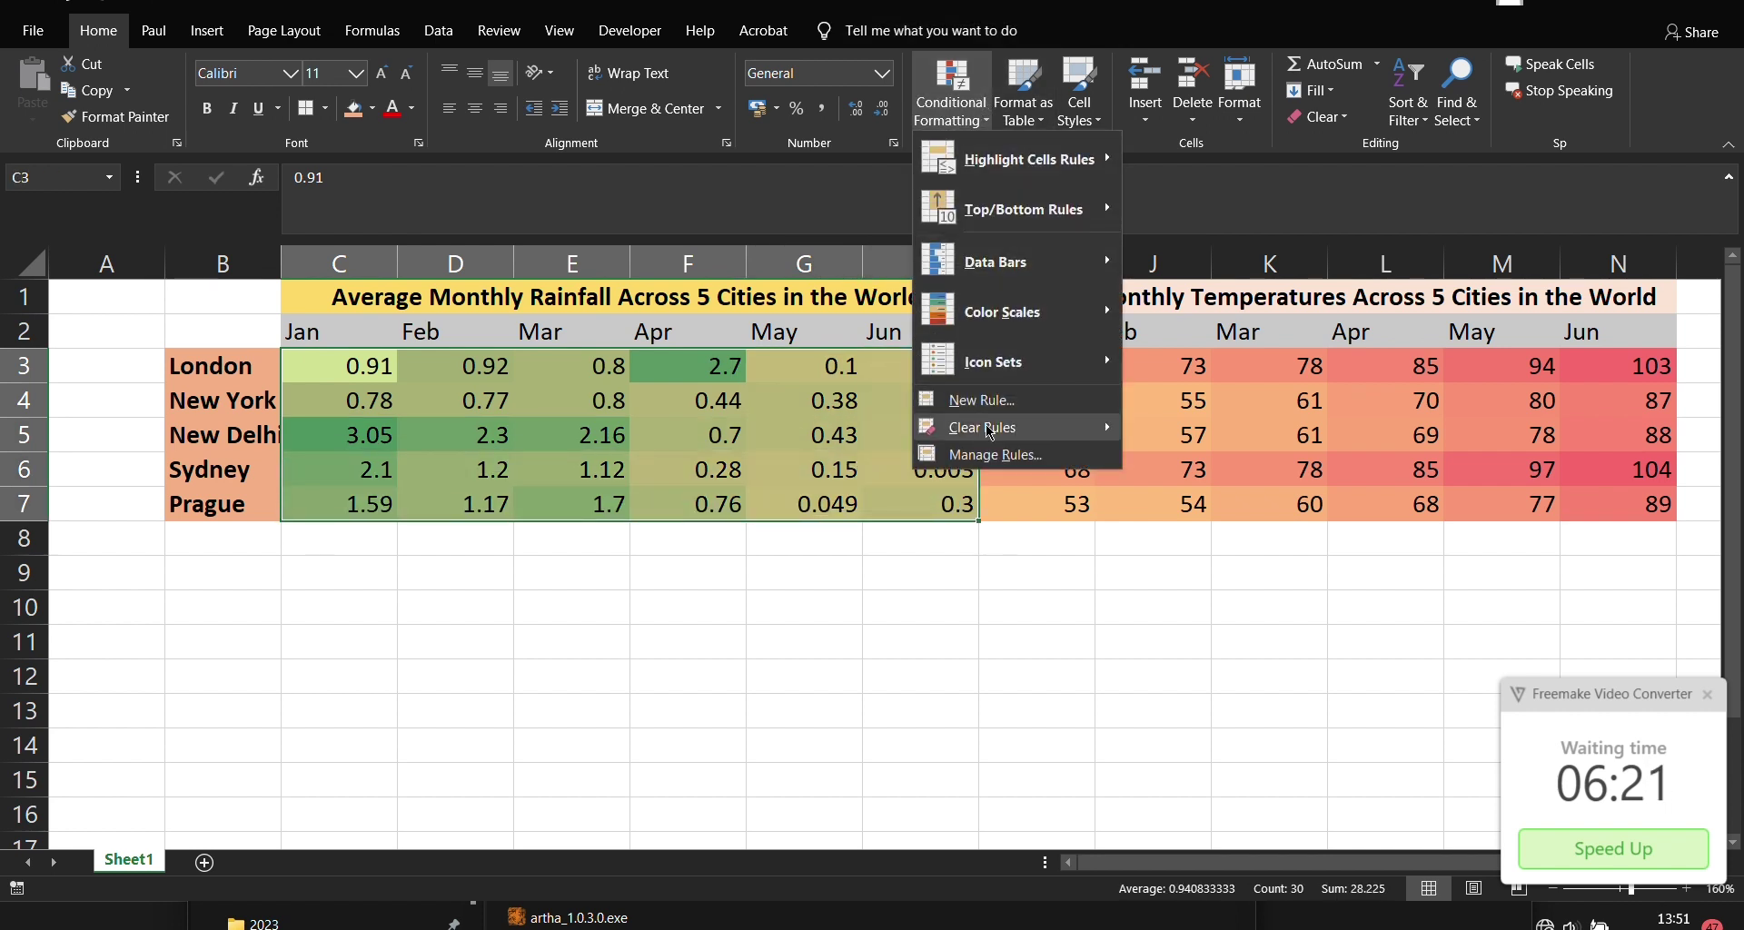
pyautogui.click(999, 454)
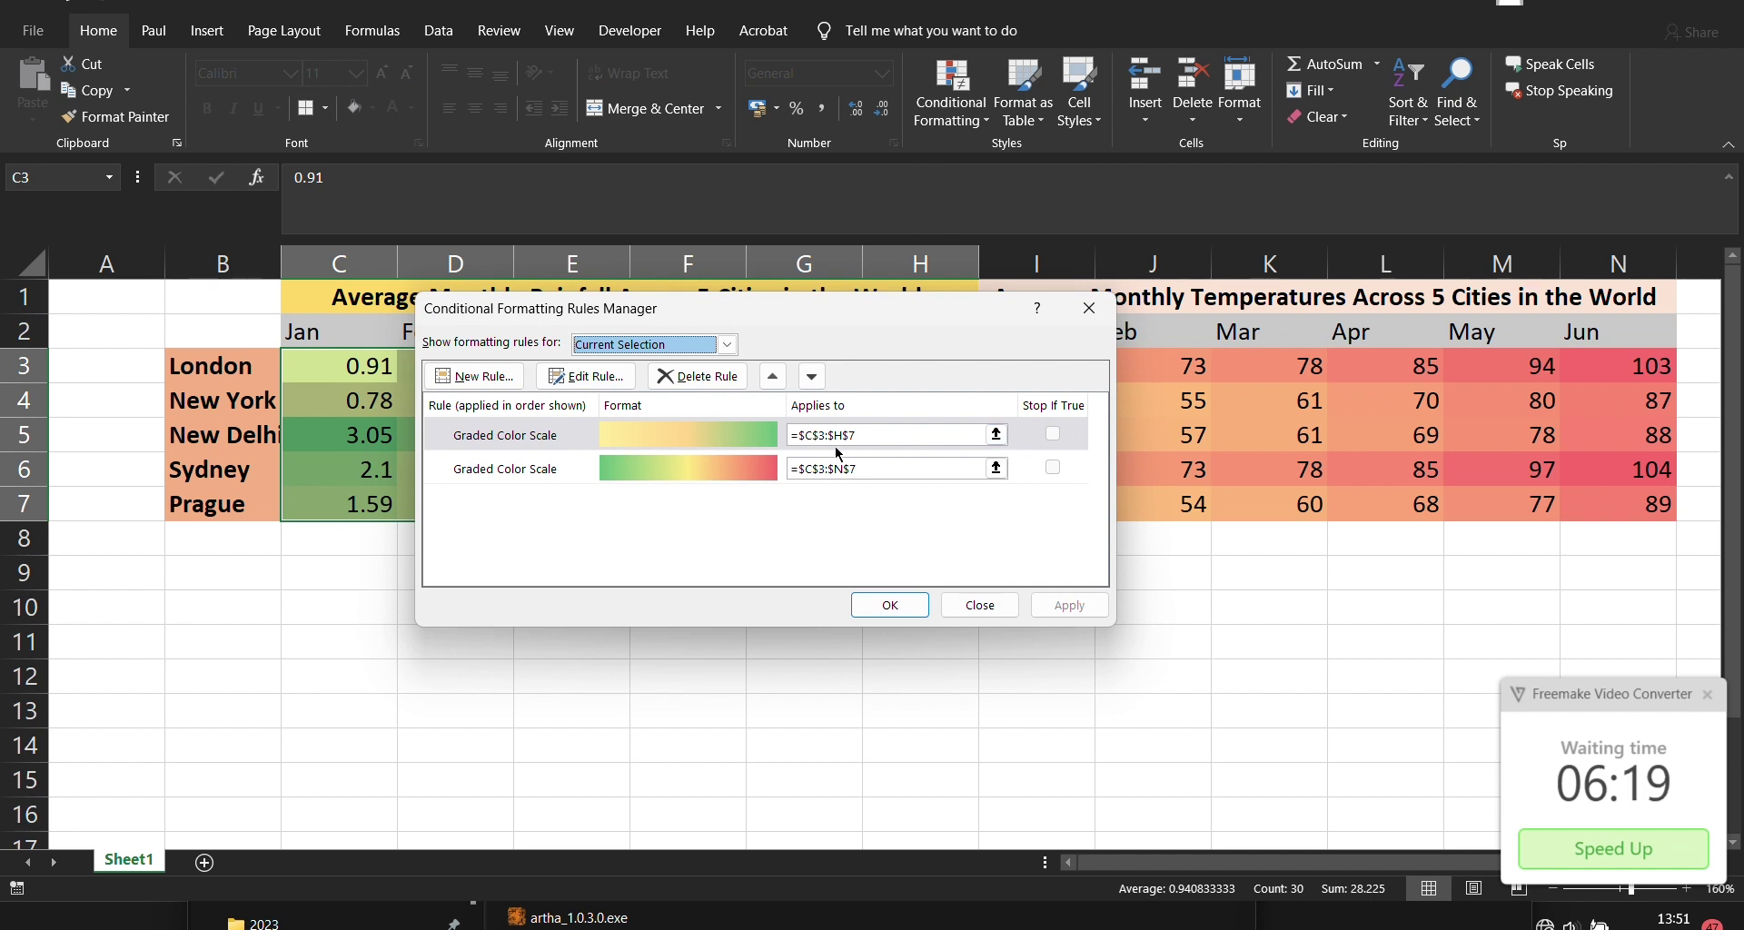
pyautogui.click(624, 428)
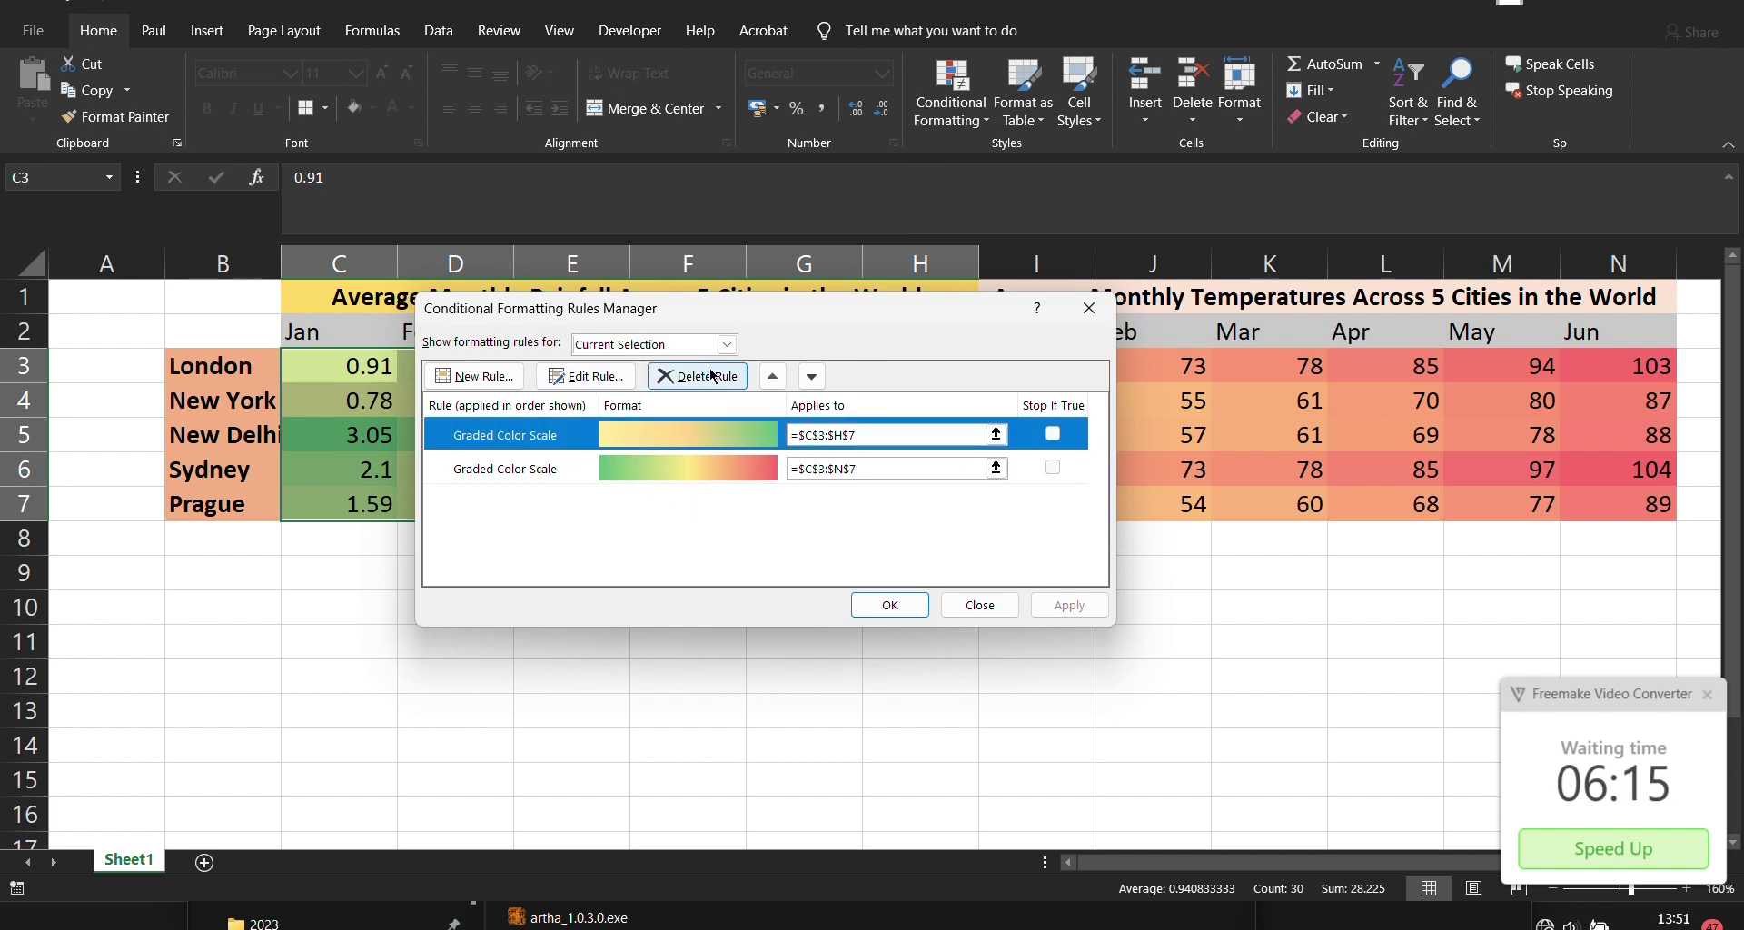
pyautogui.click(618, 378)
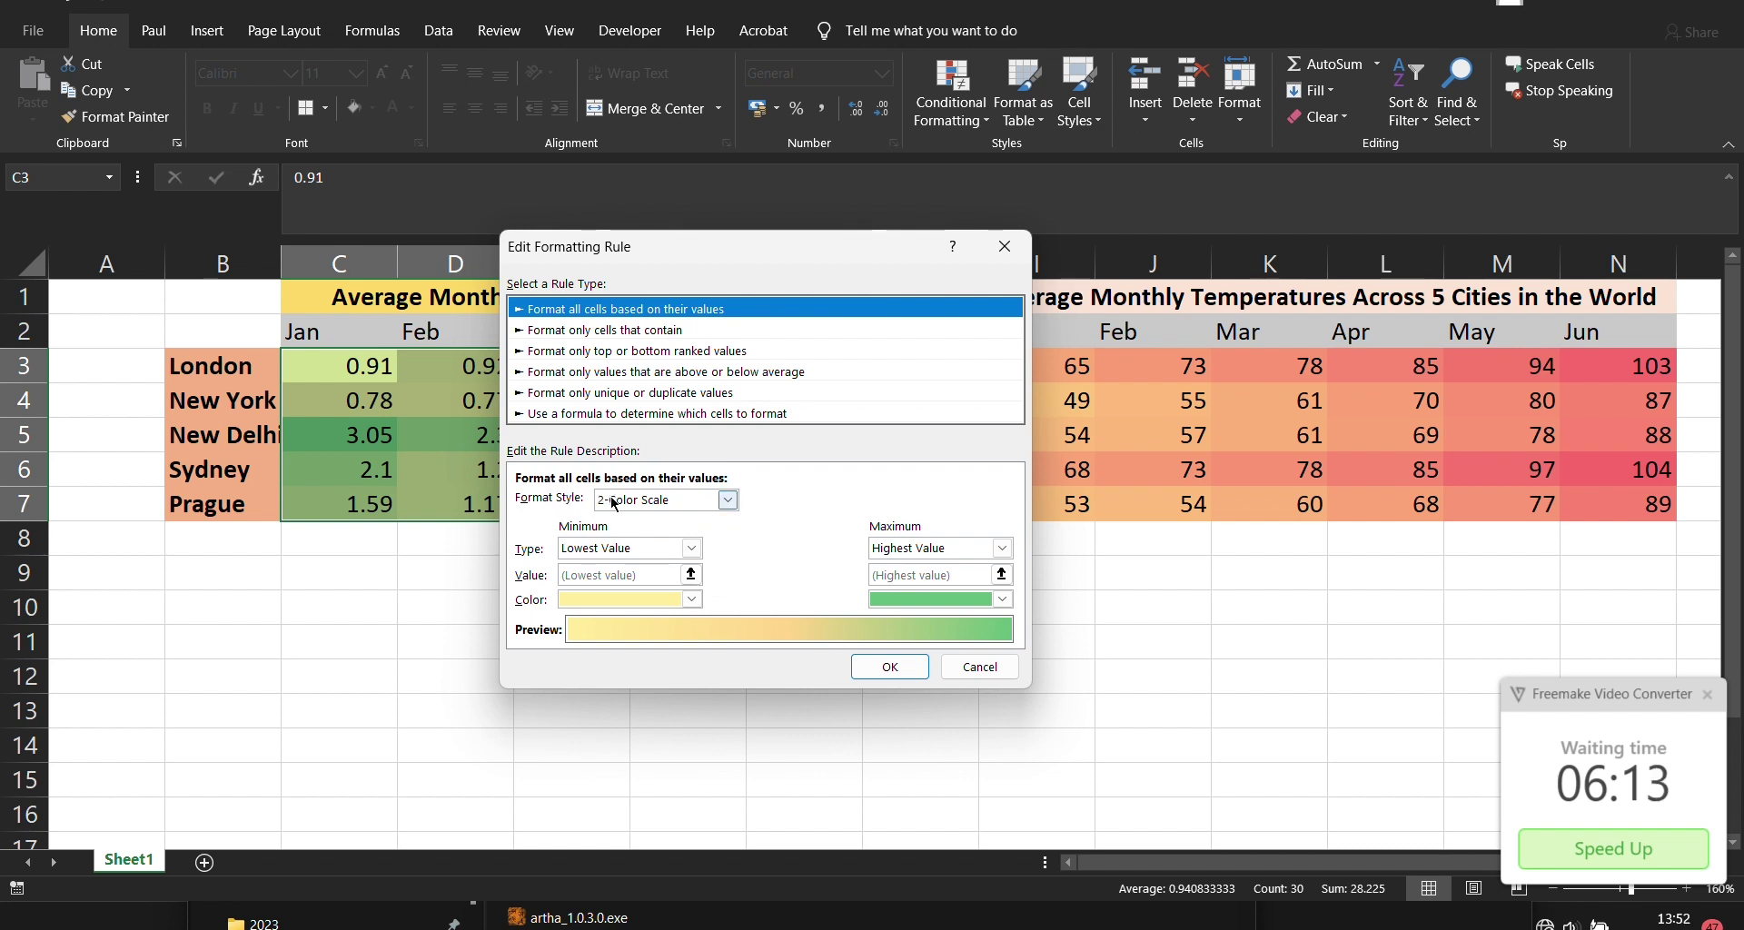
pyautogui.click(729, 501)
pyautogui.click(670, 536)
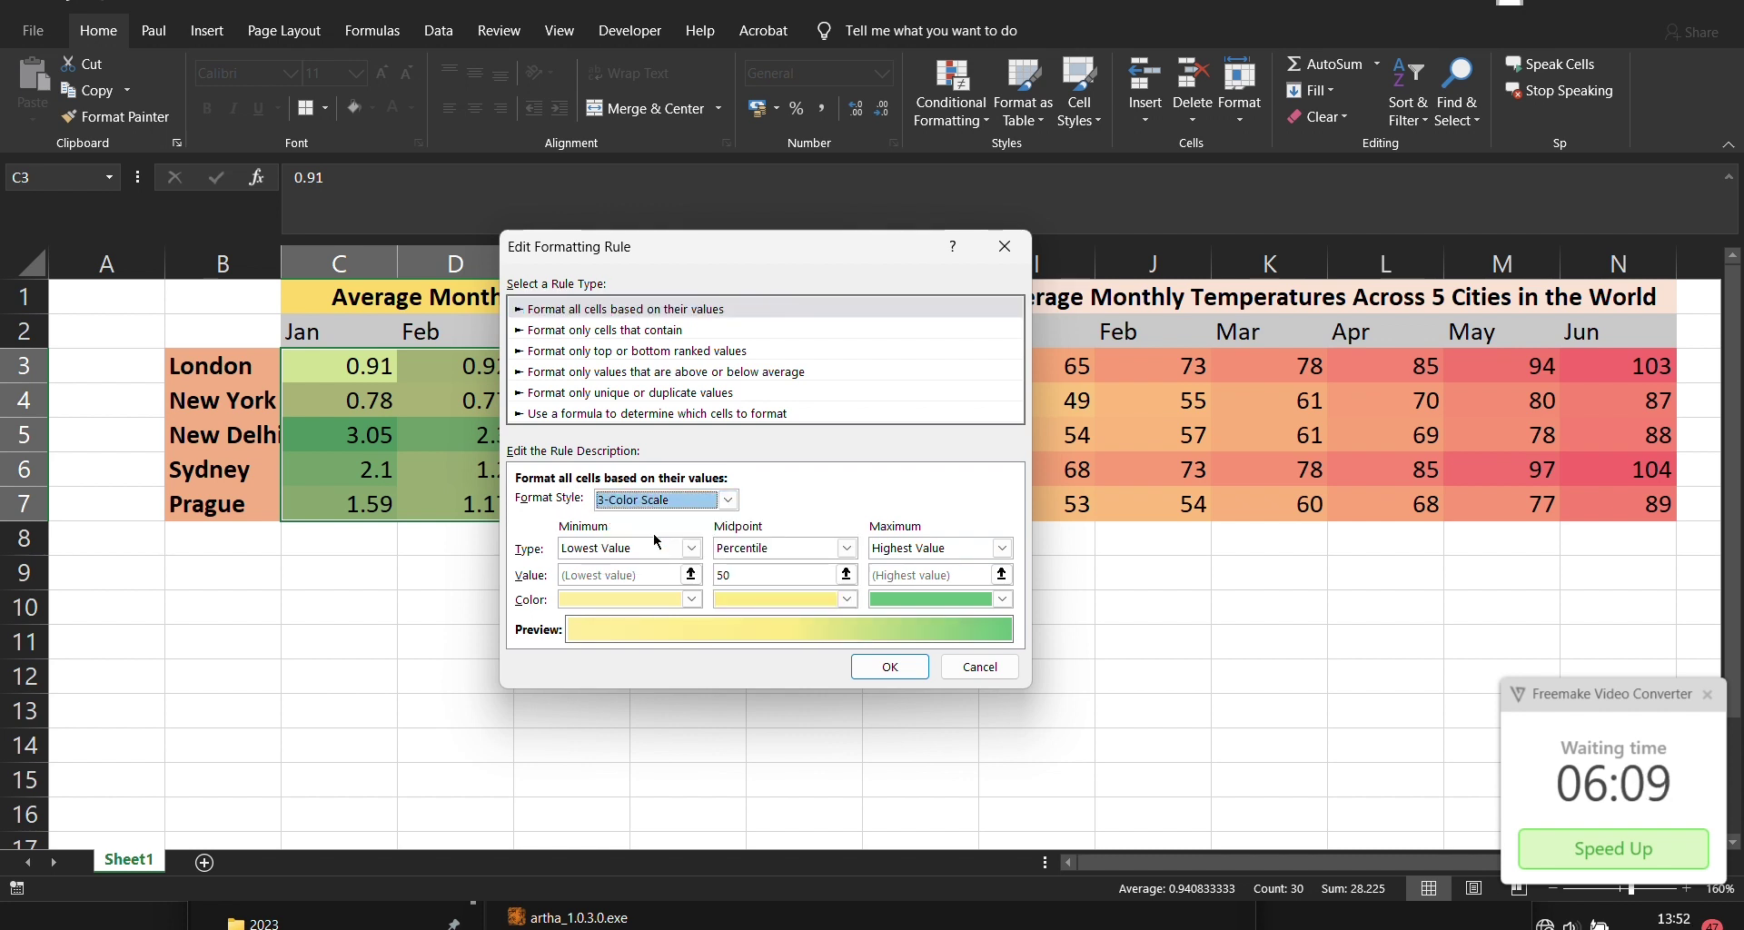
# Step: Set the rule's colors to light grey for the minimum, dark grey for the midpoint and near-black for the maximum
pyautogui.click(848, 600)
pyautogui.click(696, 598)
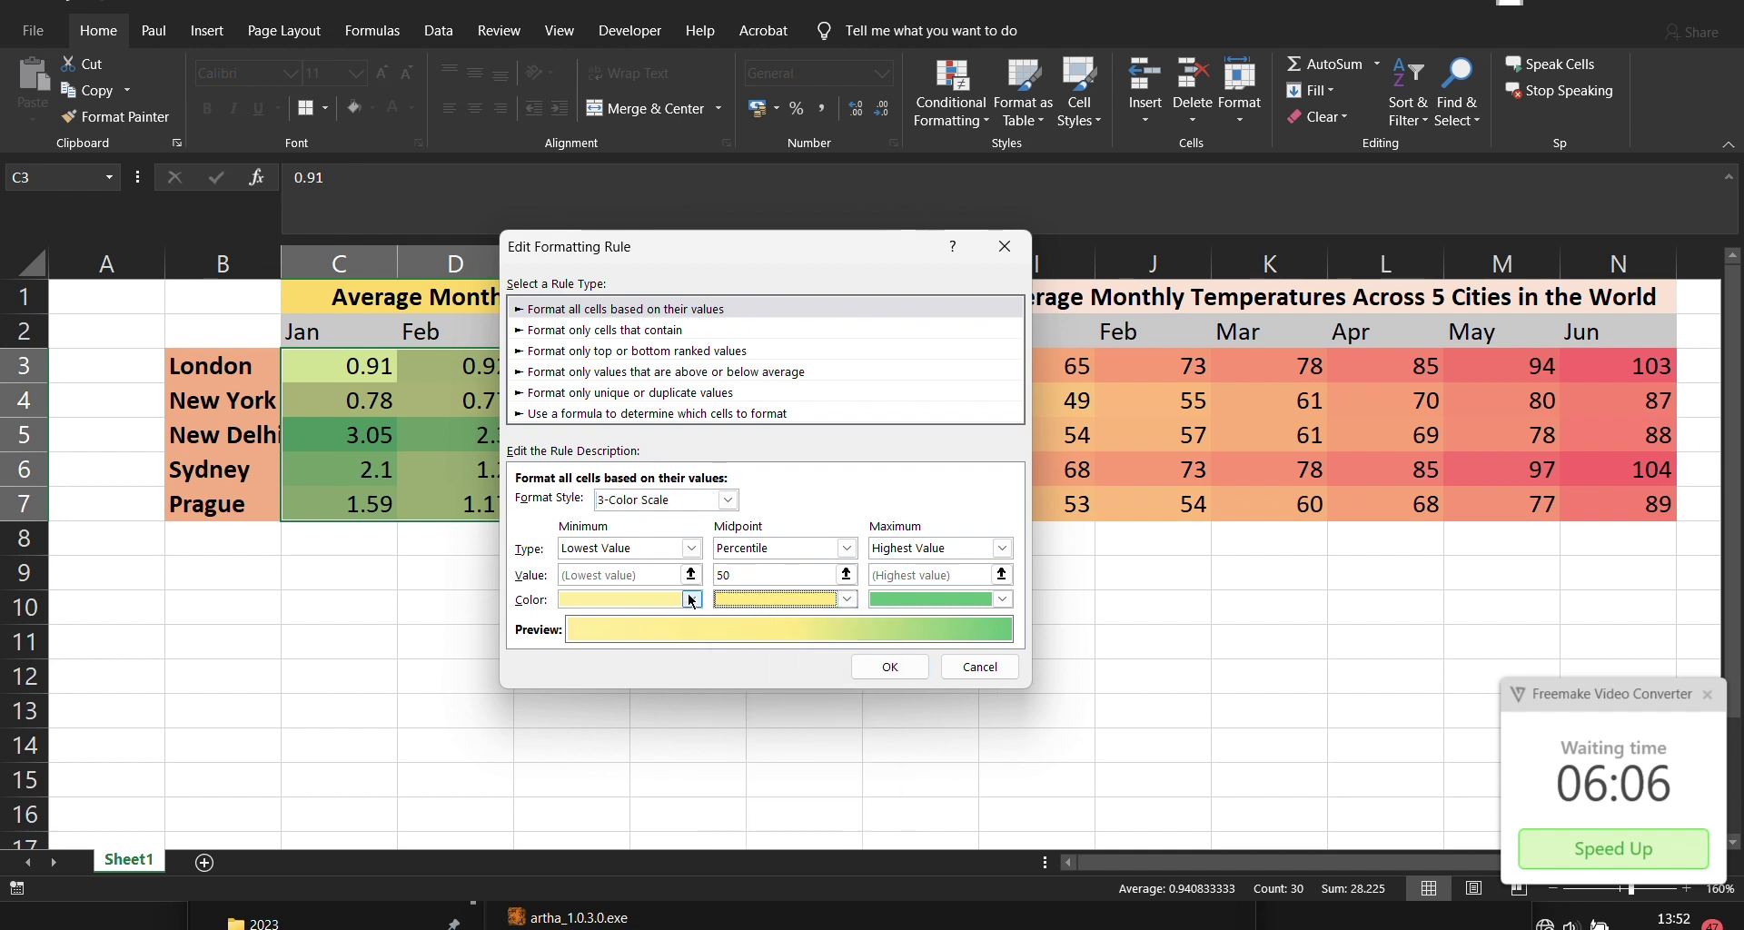
pyautogui.click(691, 599)
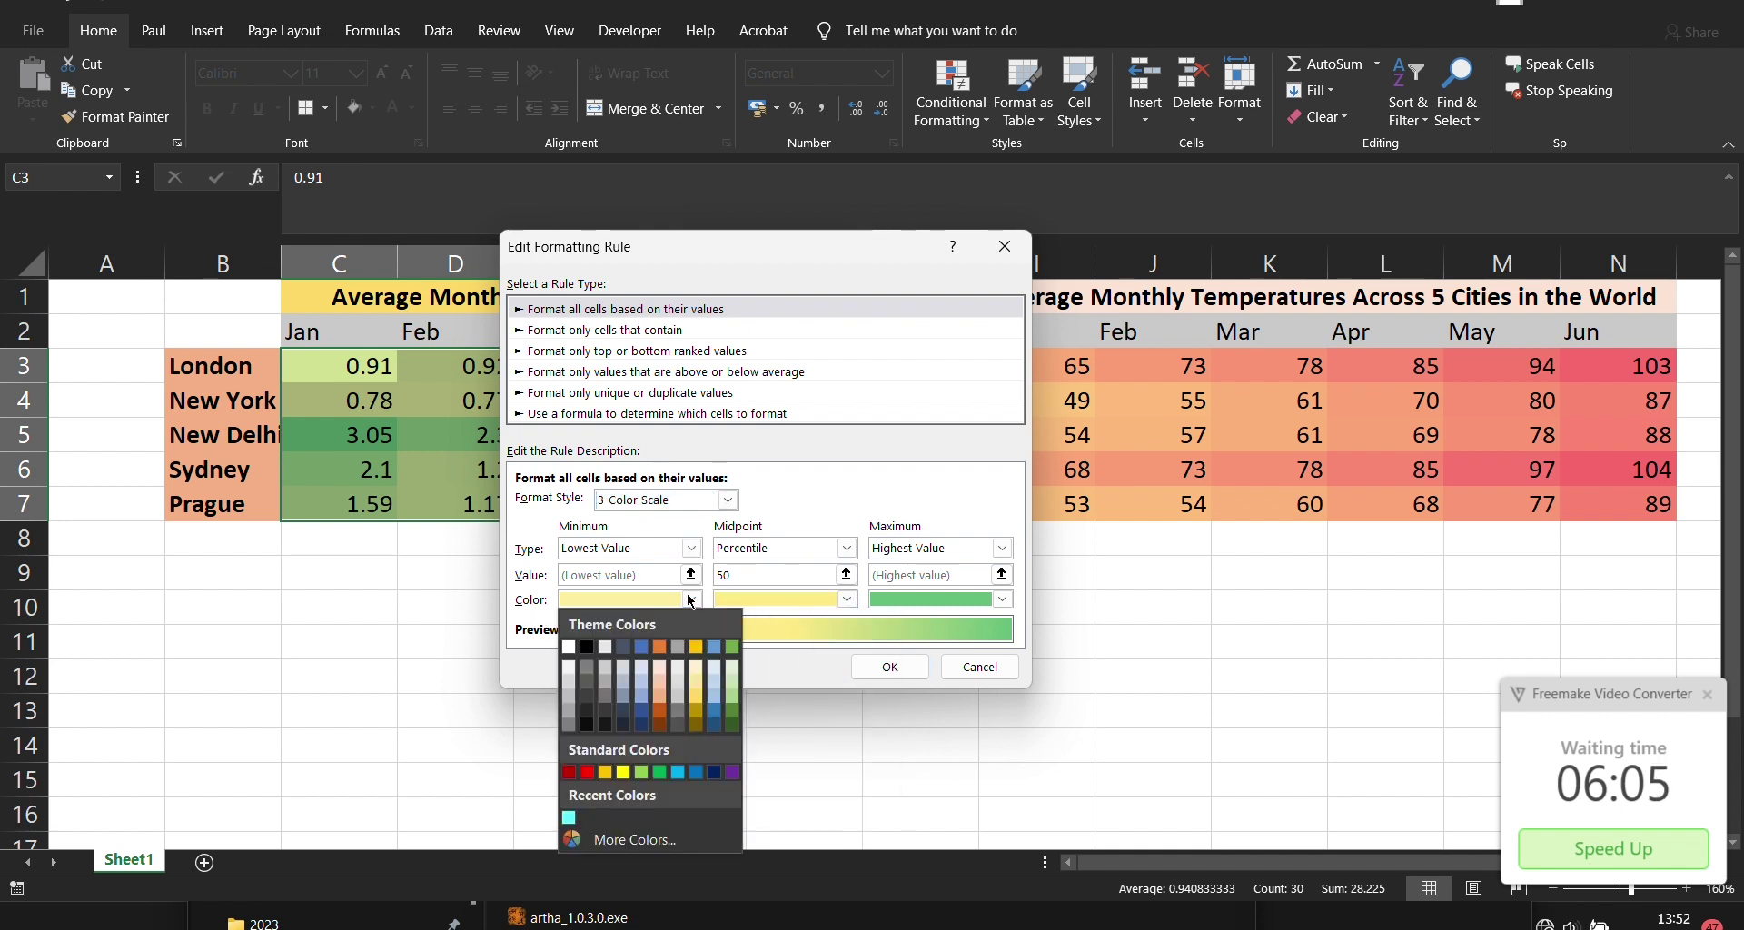
pyautogui.click(569, 674)
pyautogui.click(848, 599)
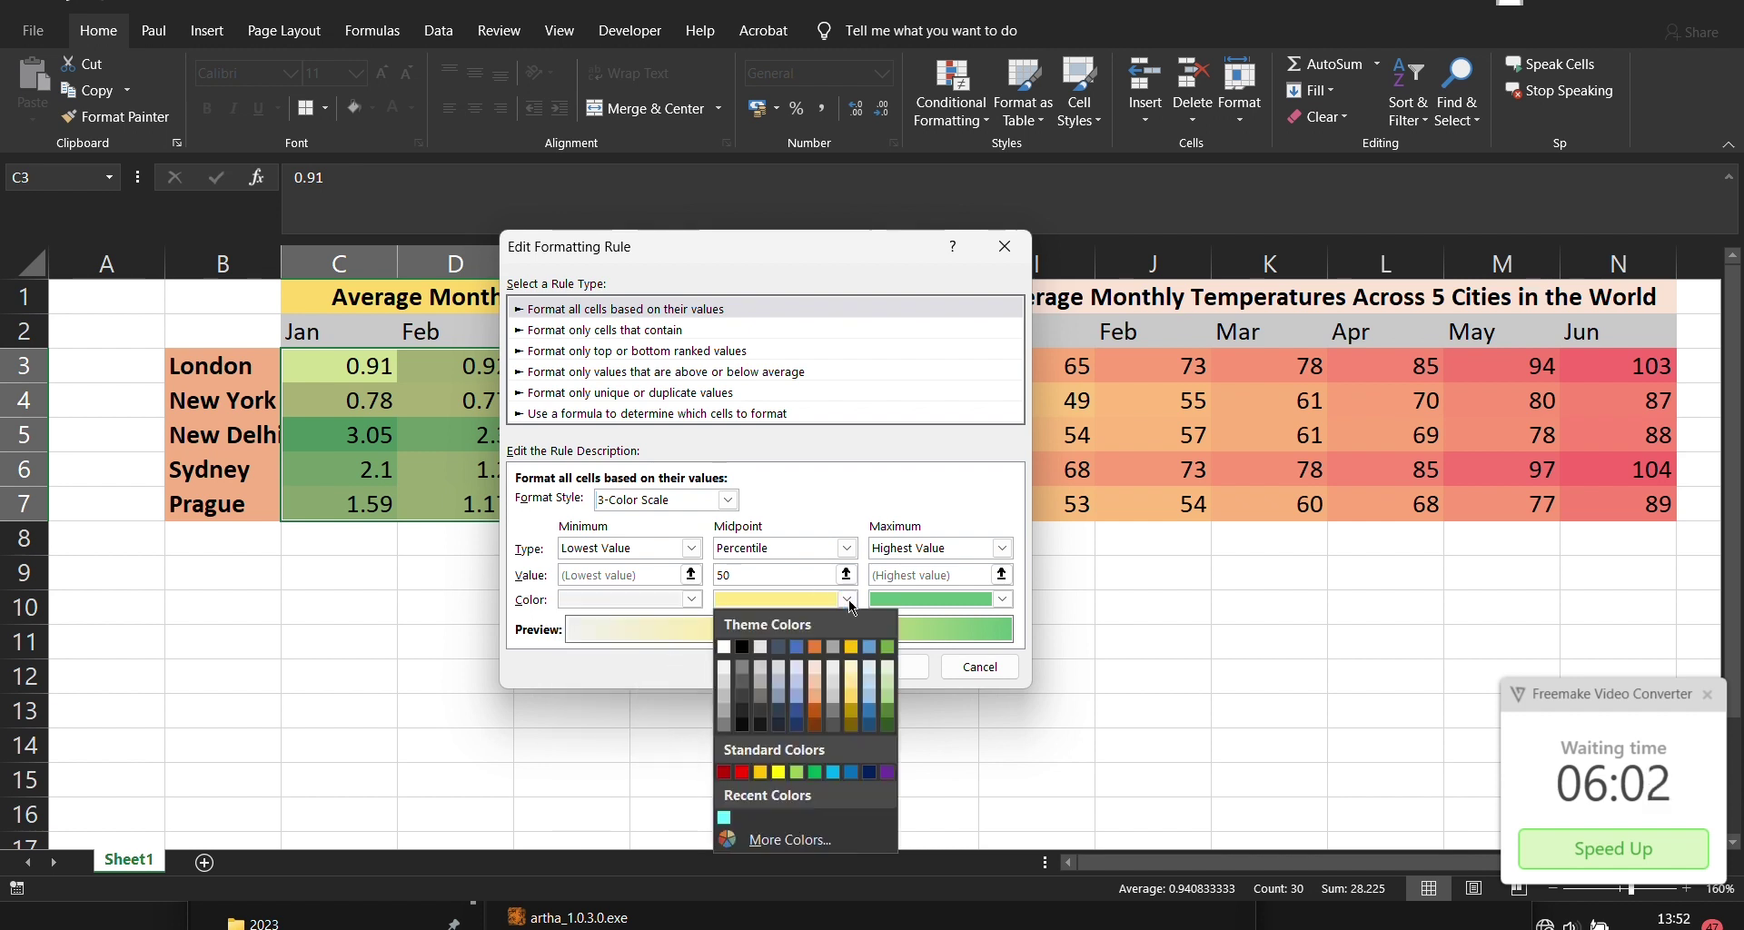
pyautogui.click(742, 701)
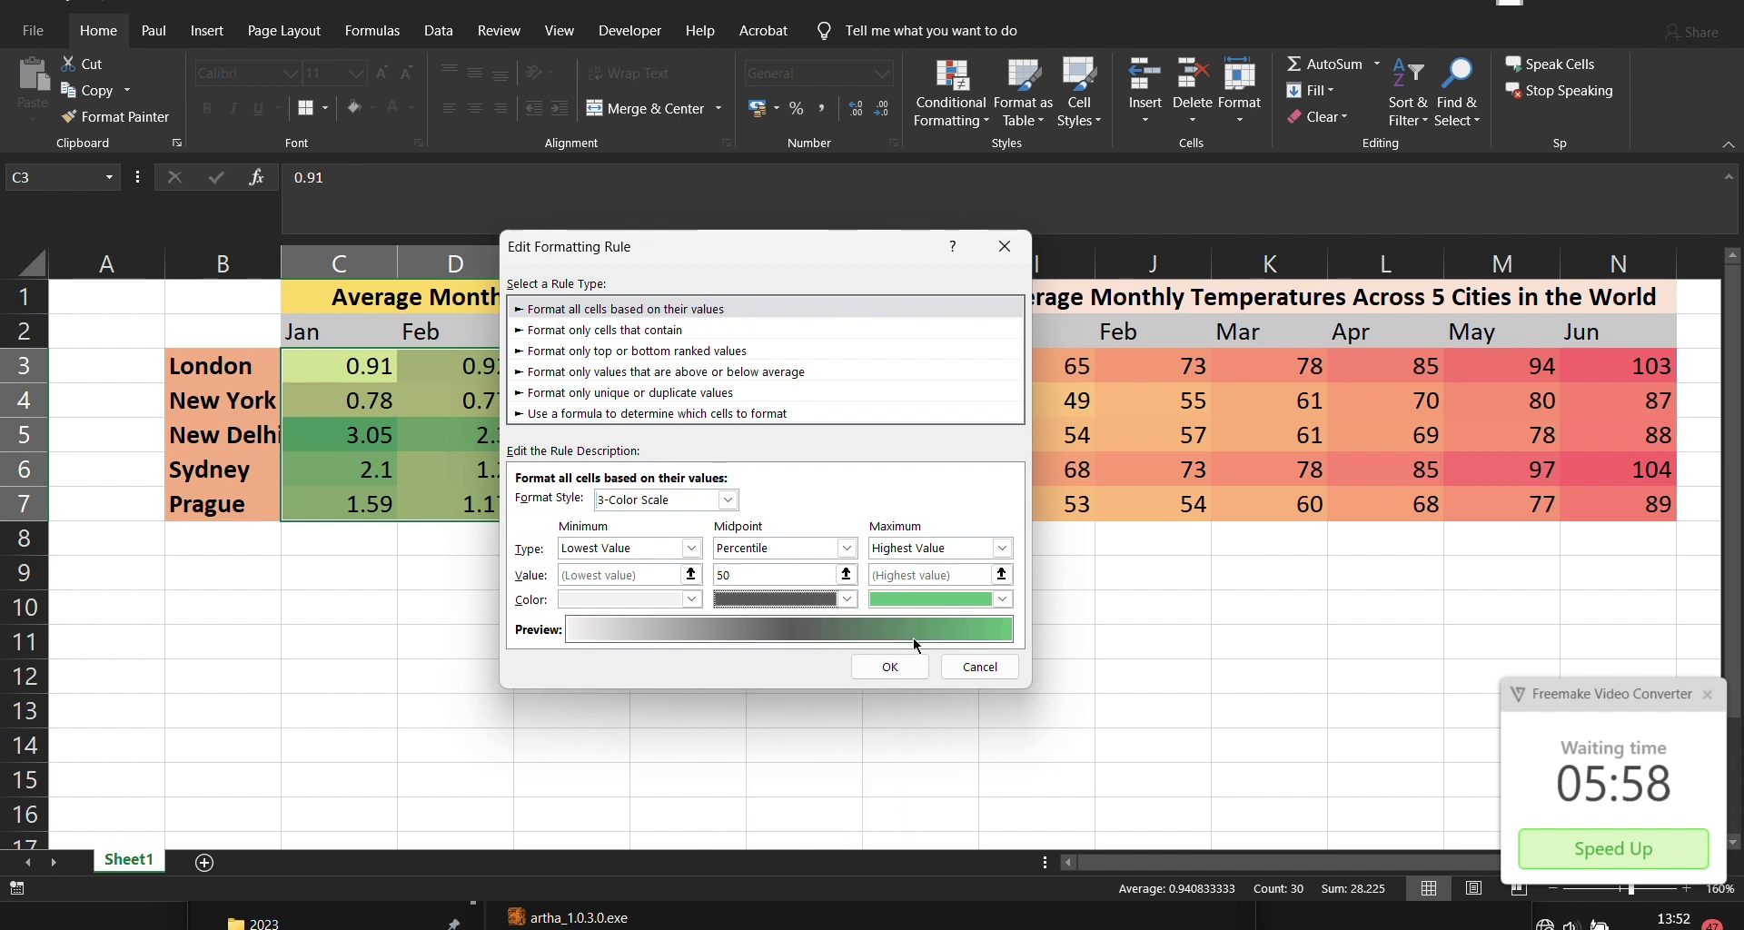
pyautogui.click(992, 600)
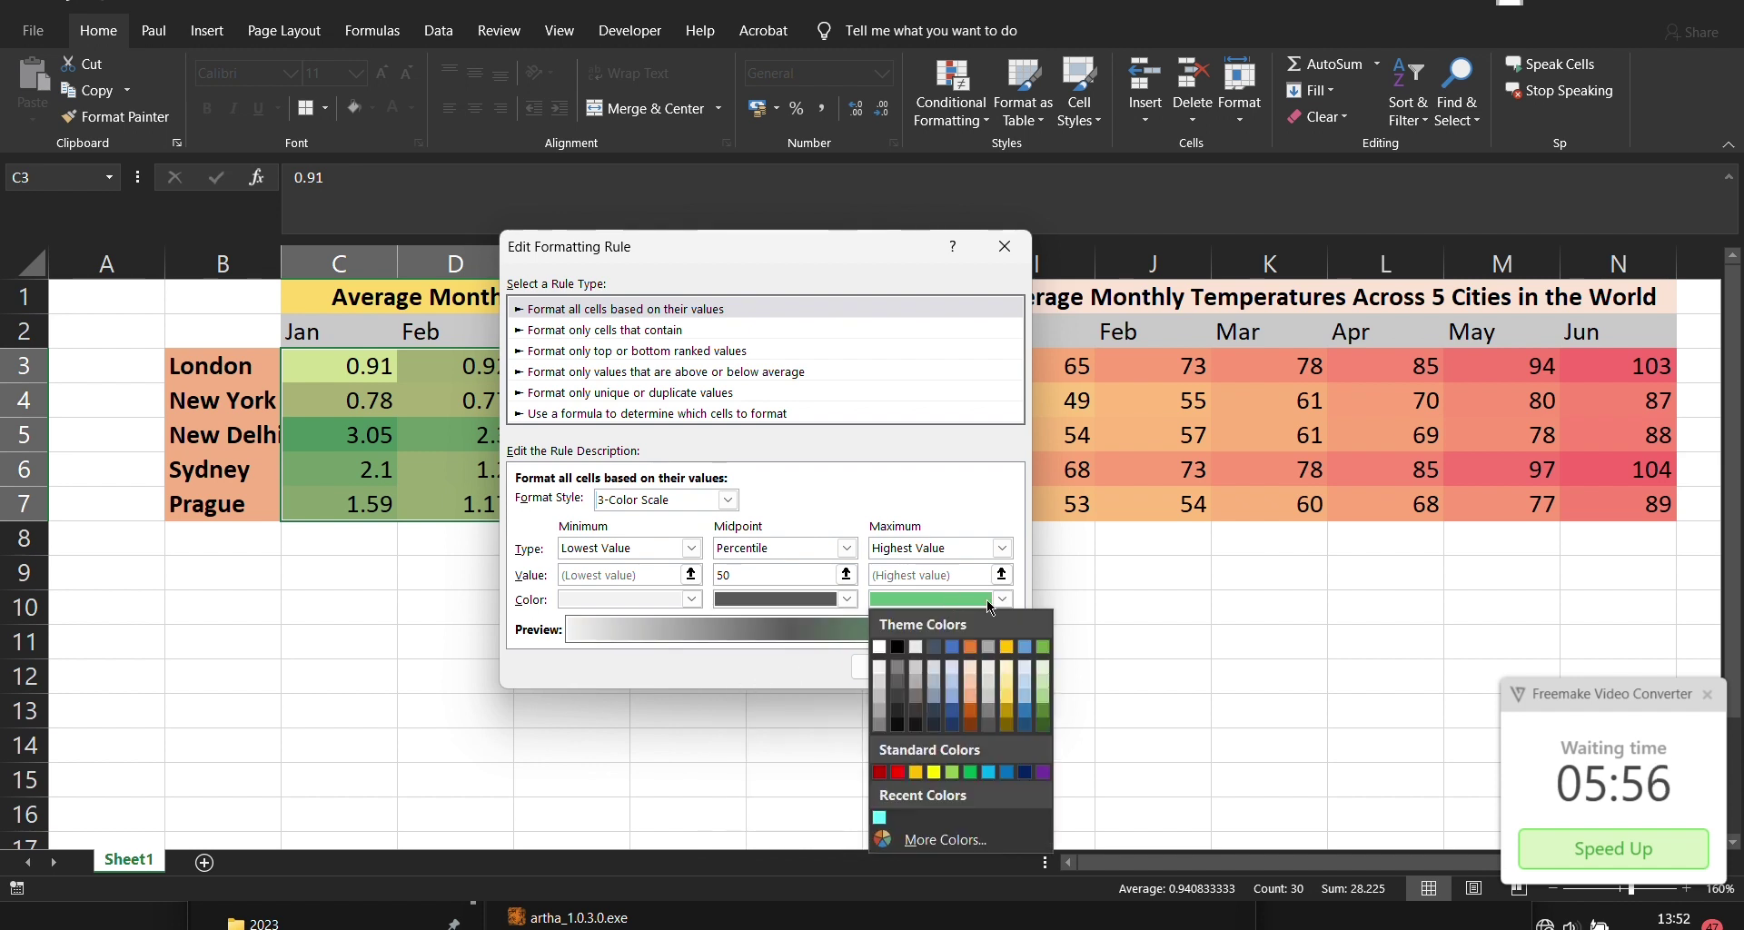
pyautogui.click(898, 697)
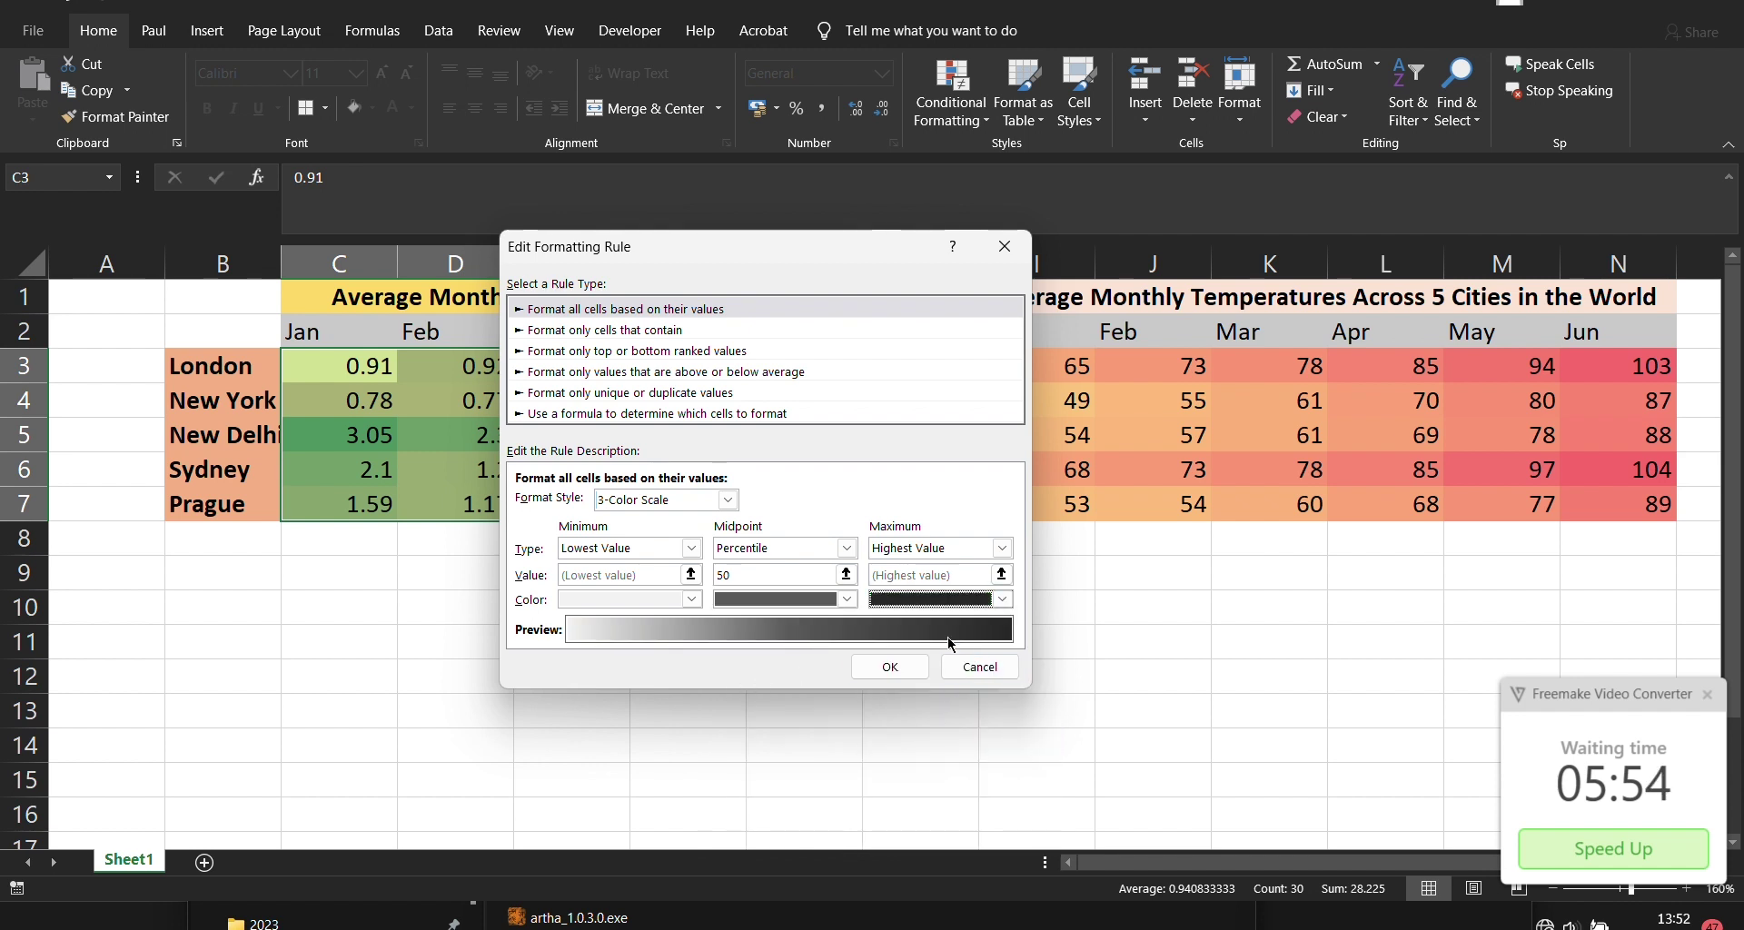
pyautogui.click(883, 668)
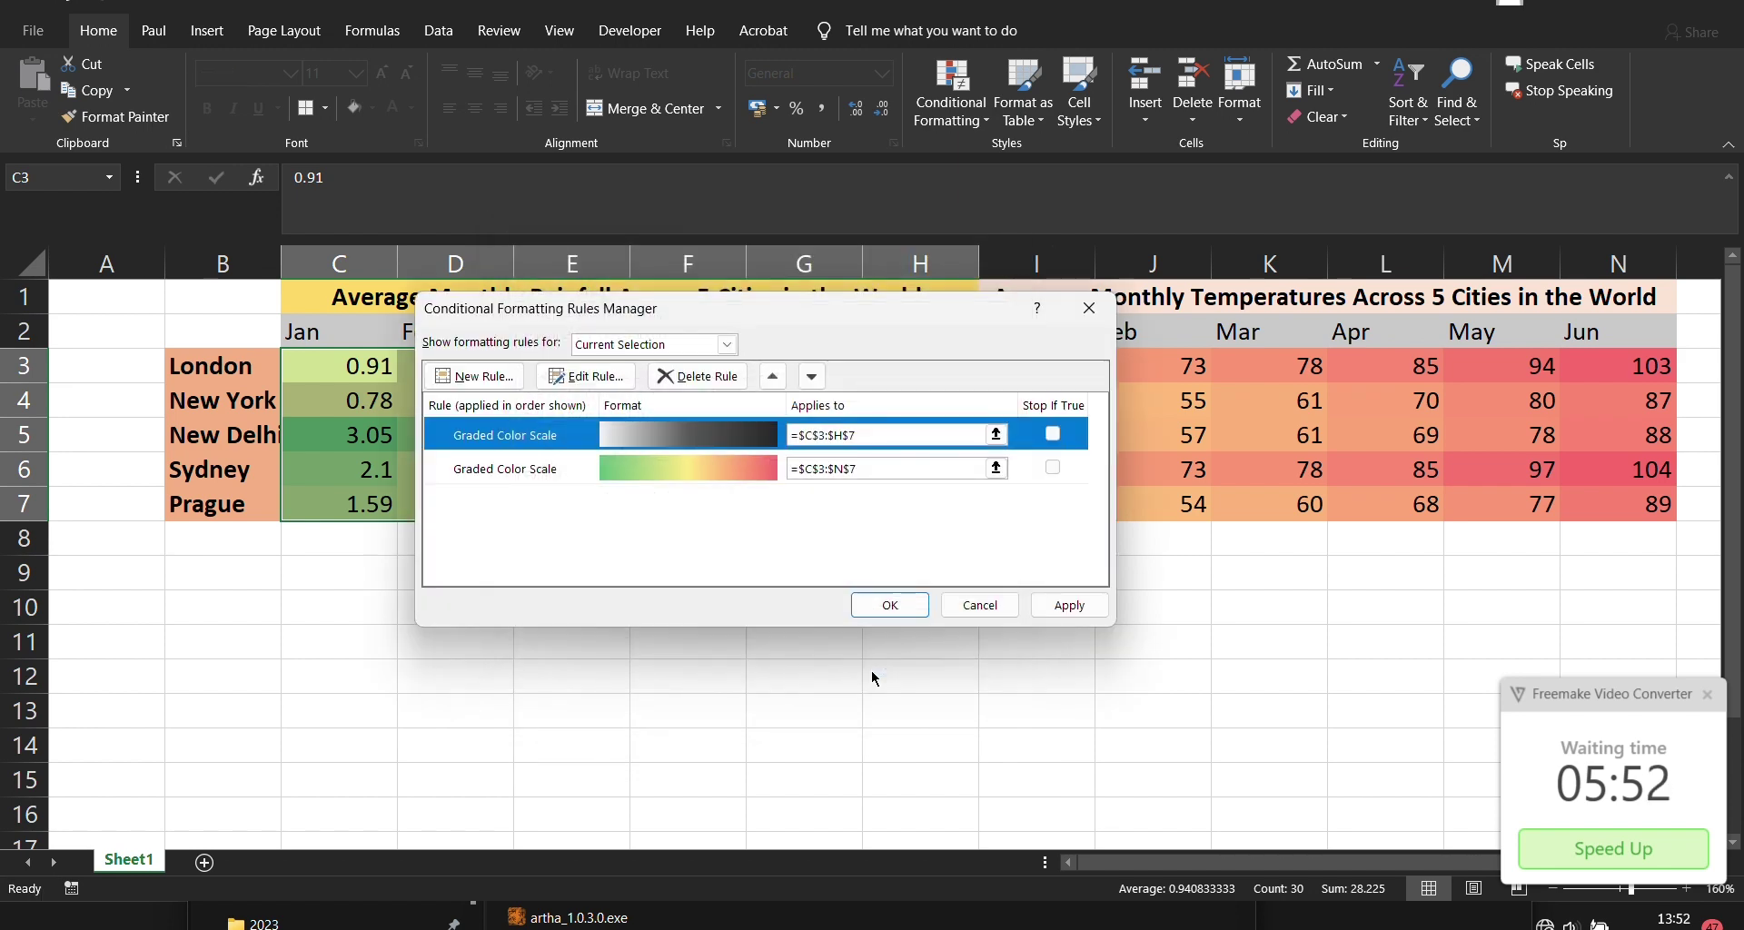
# Step: Apply the edited greyscale rule to the rainfall range and close the rules manager
pyautogui.click(1069, 605)
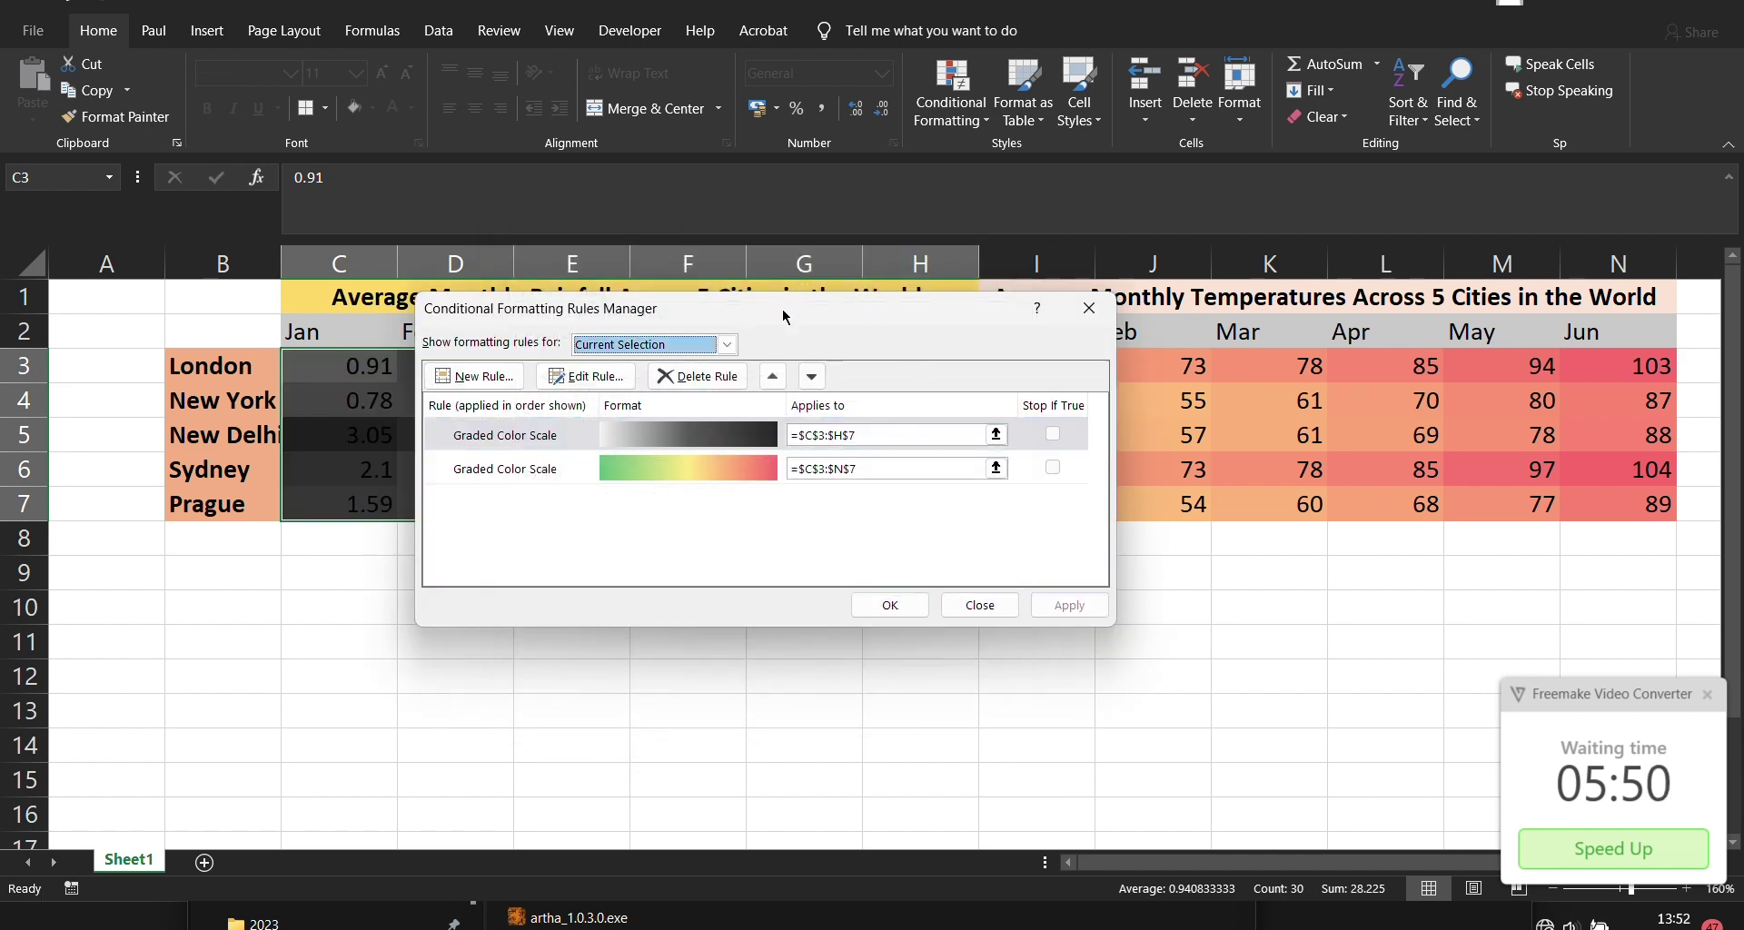
pyautogui.moveTo(784, 316); pyautogui.dragTo(769, 559)
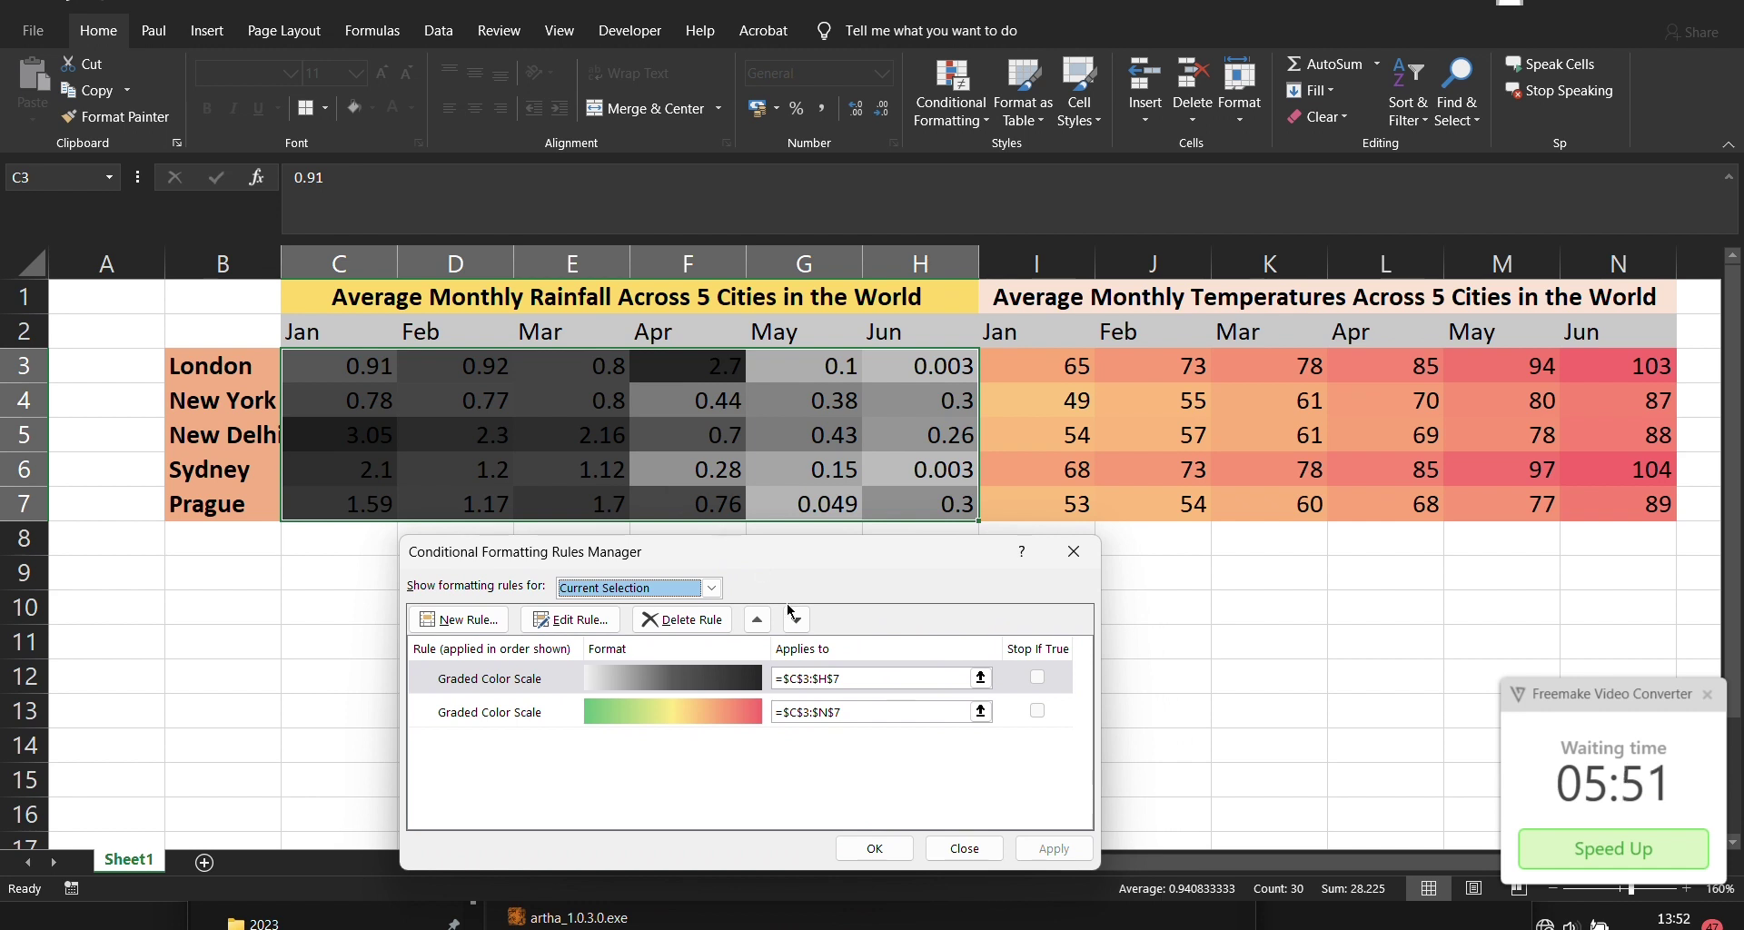
pyautogui.click(875, 848)
pyautogui.click(945, 567)
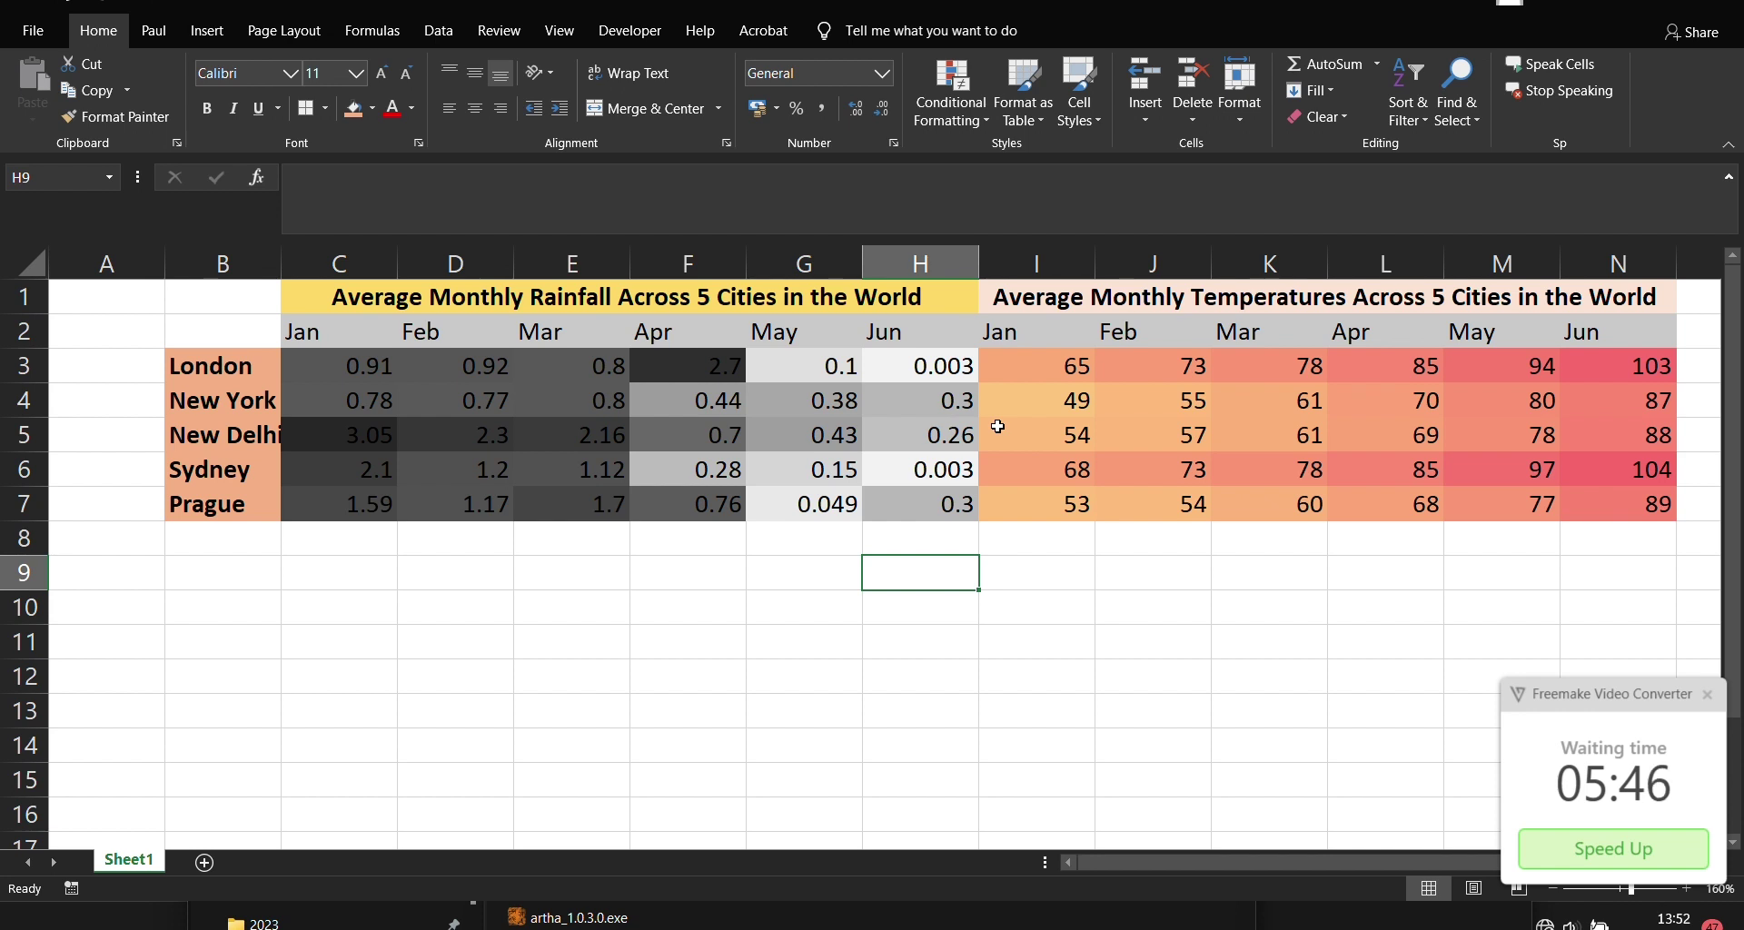
# Step: Widen column B slightly so that the city name New Delhi fits completely
pyautogui.moveTo(281, 252); pyautogui.dragTo(301, 252)
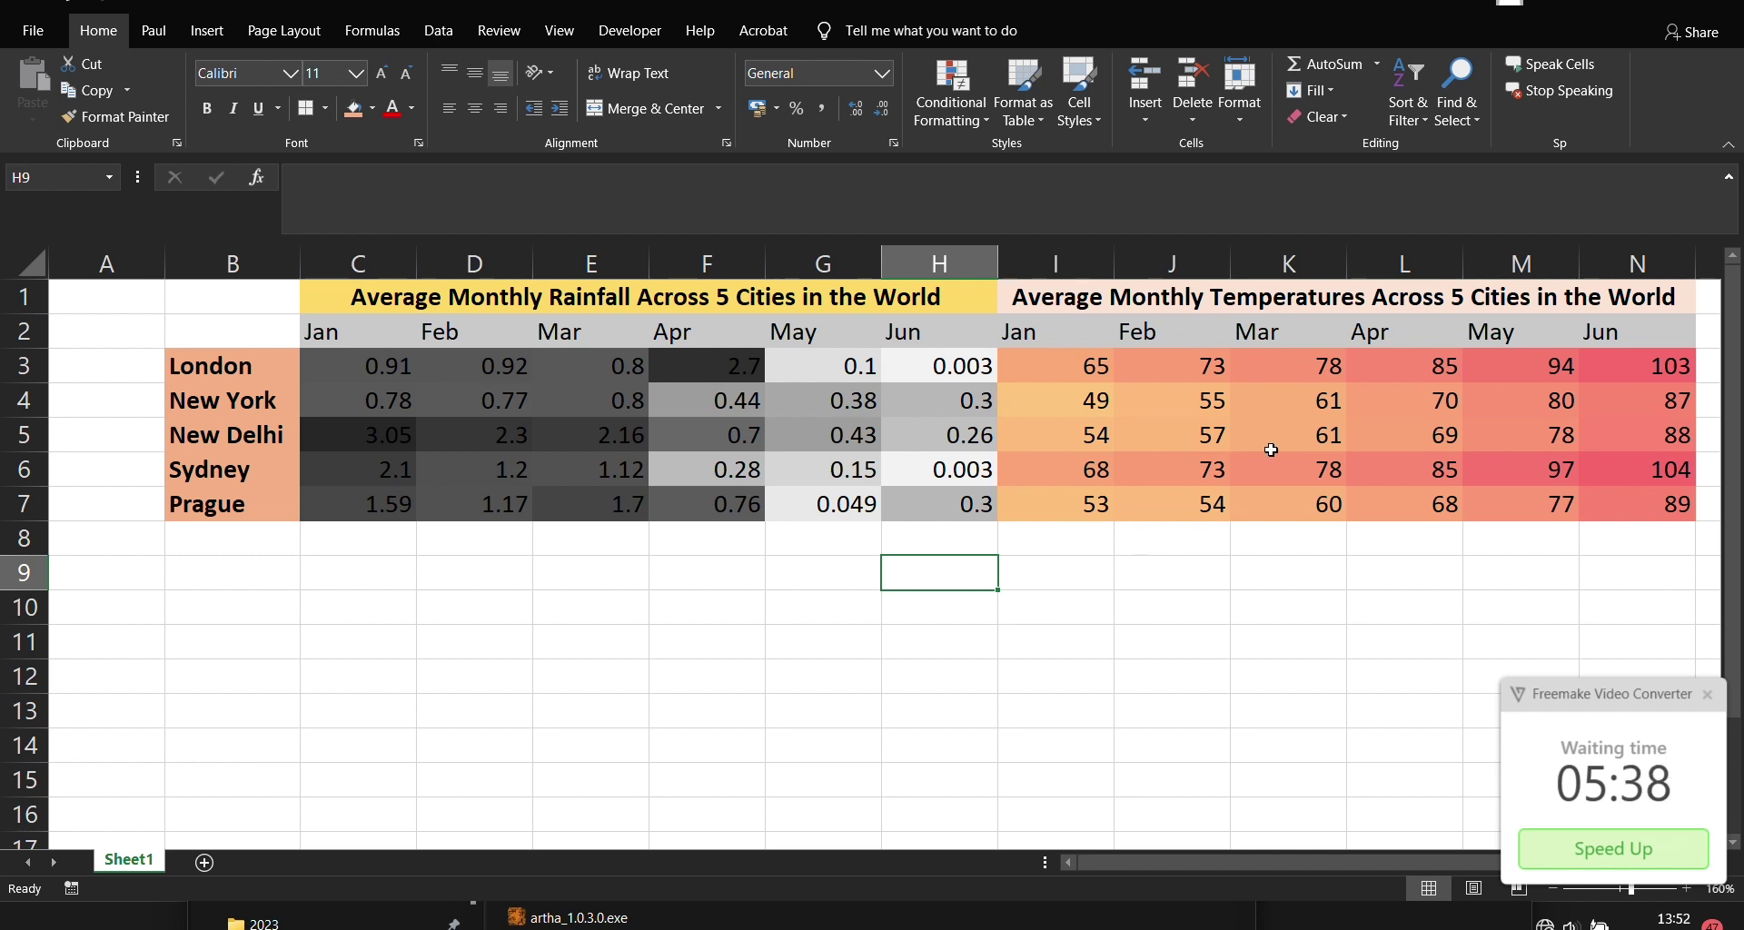
pyautogui.click(1034, 554)
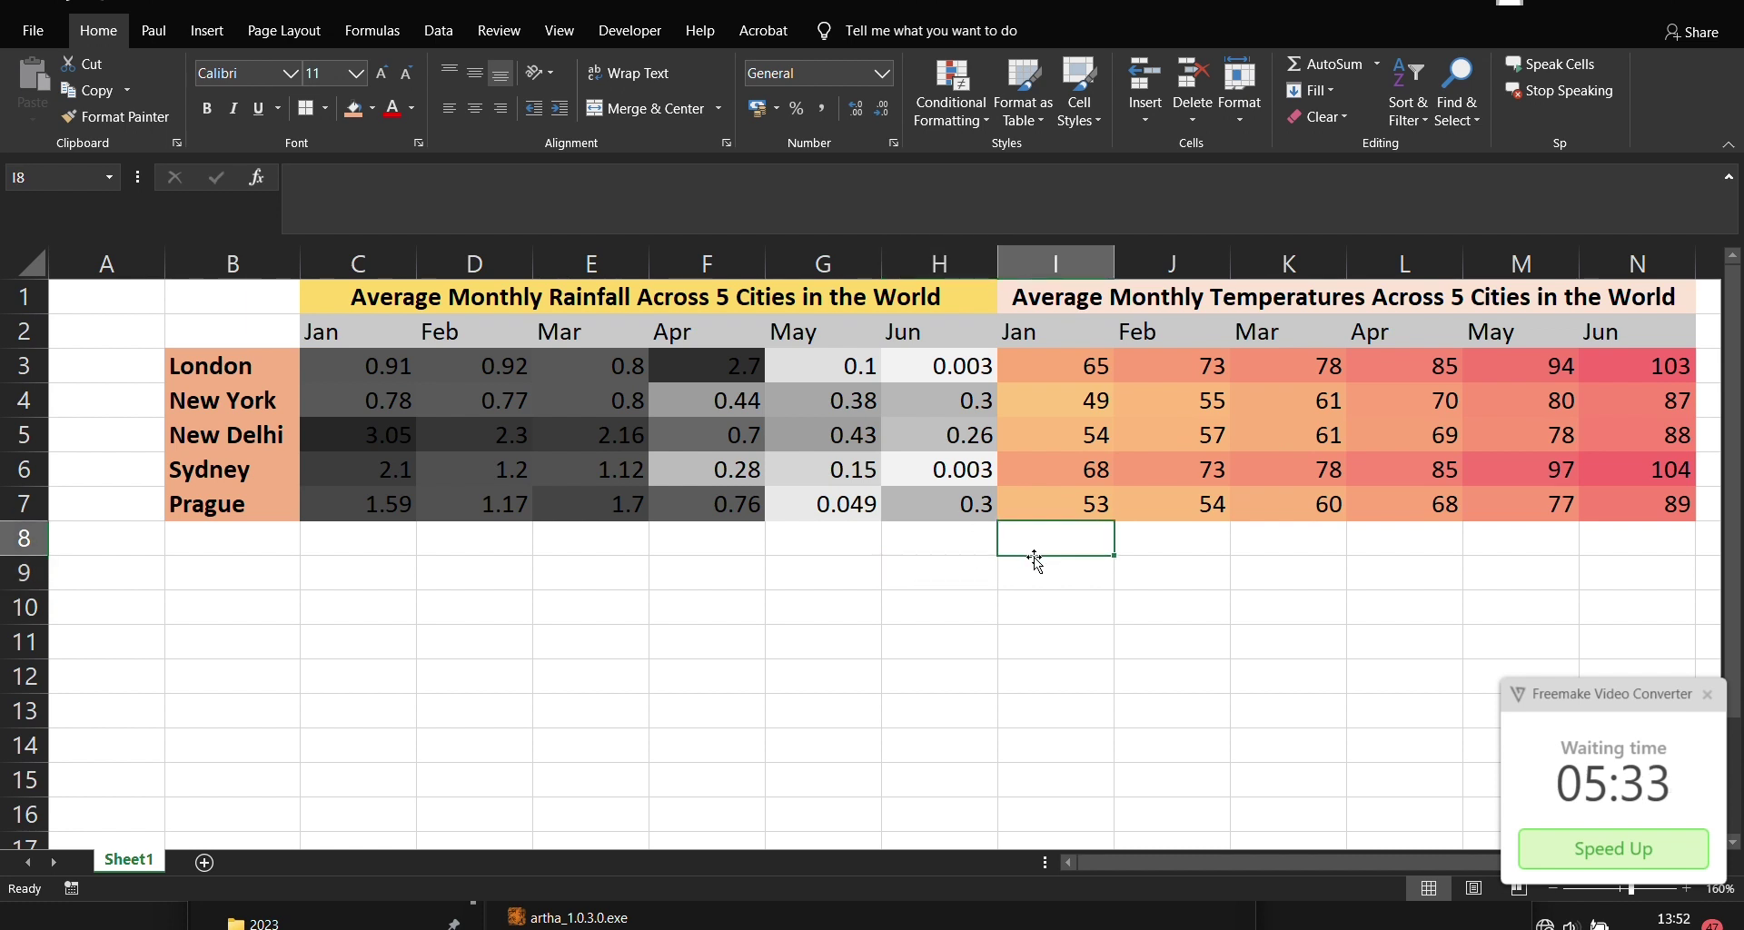